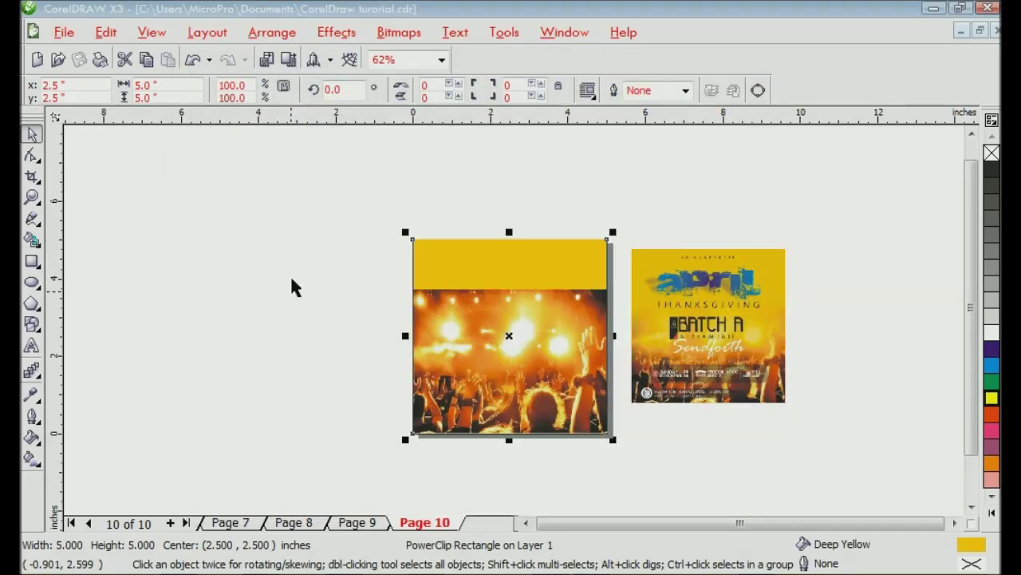
click(291, 279)
drag(255, 282, 264, 366)
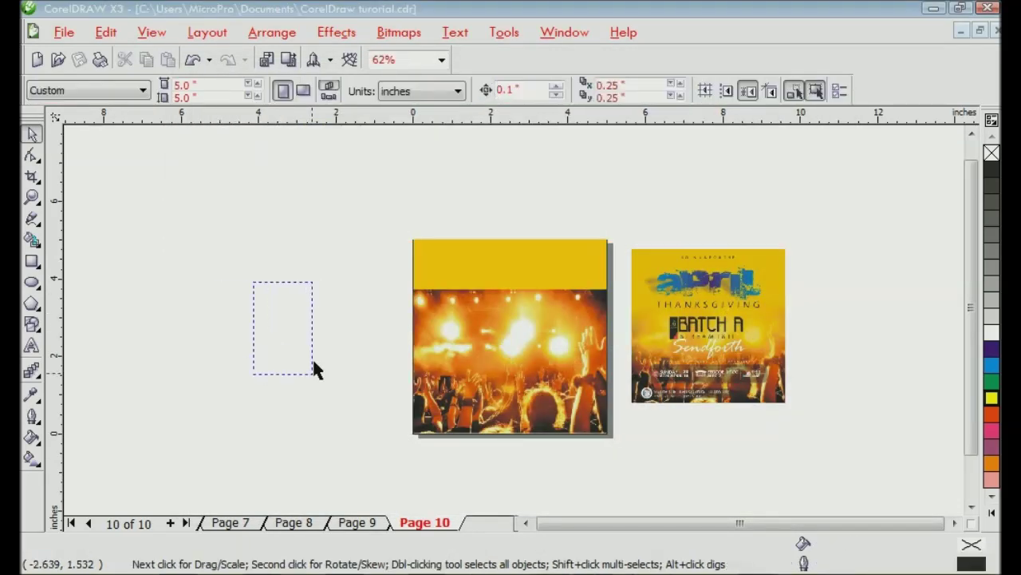
click(513, 342)
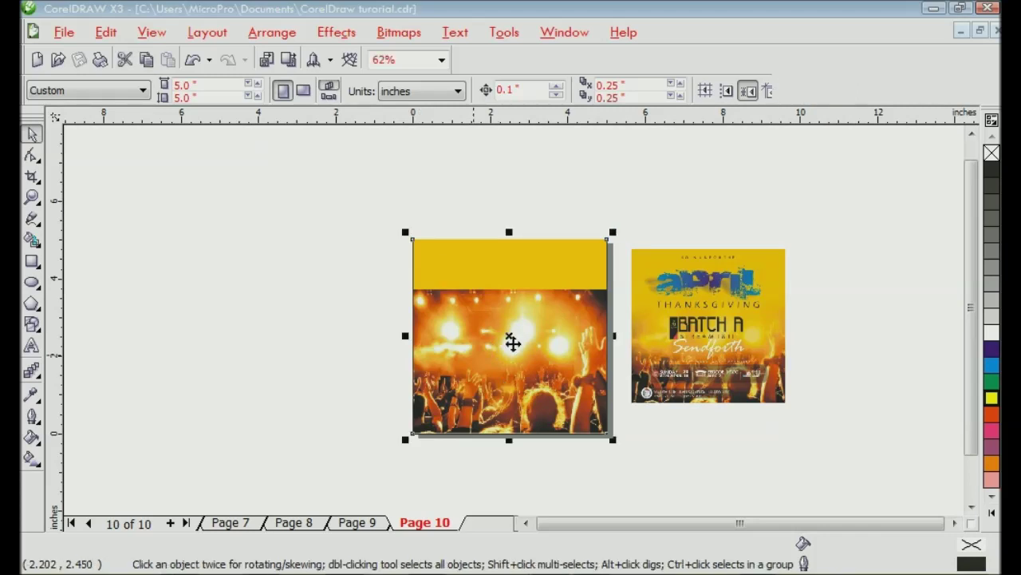
drag(548, 347, 312, 346)
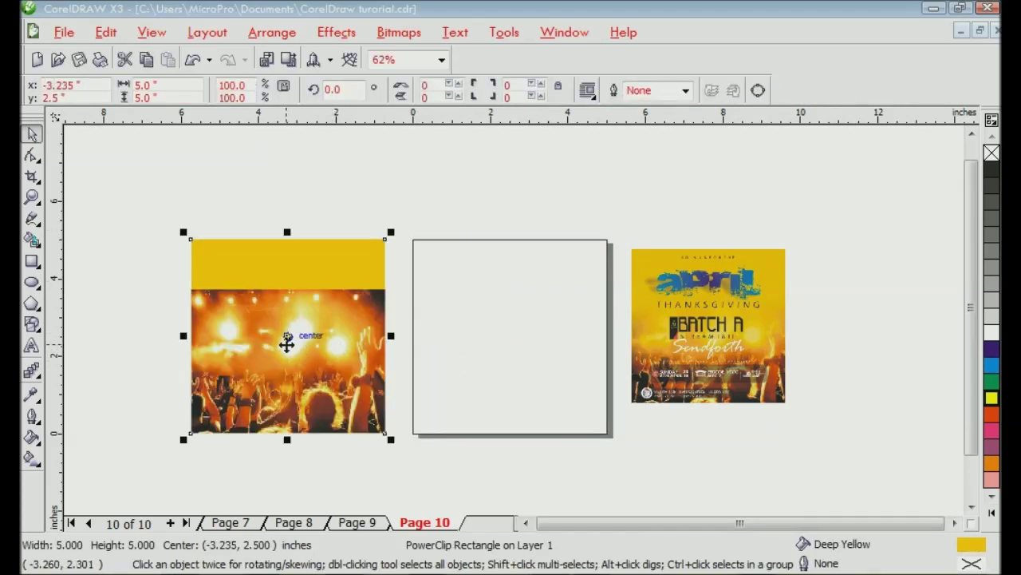
drag(370, 299, 472, 352)
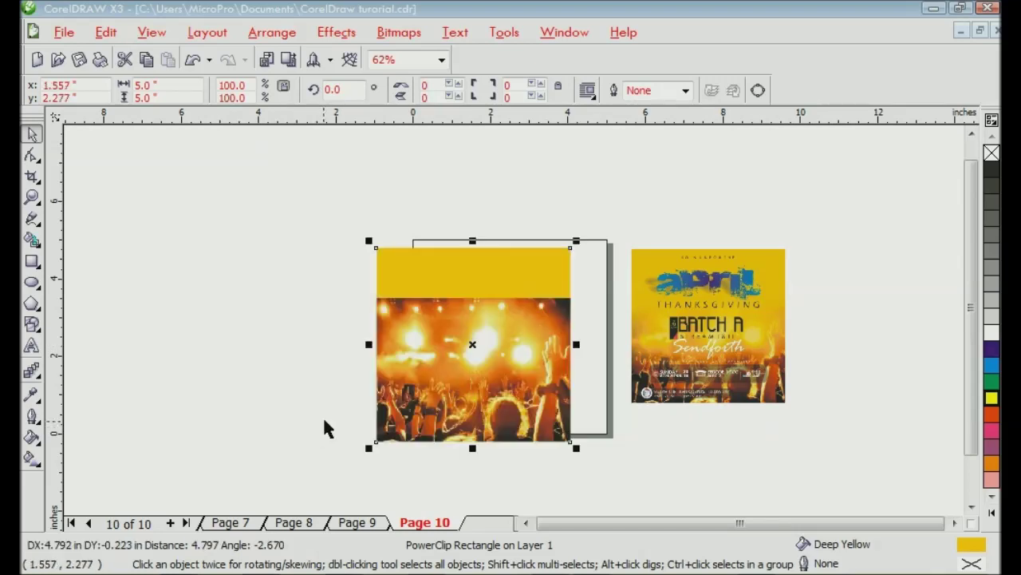
key(ctrl+z)
key(ctrl+z)
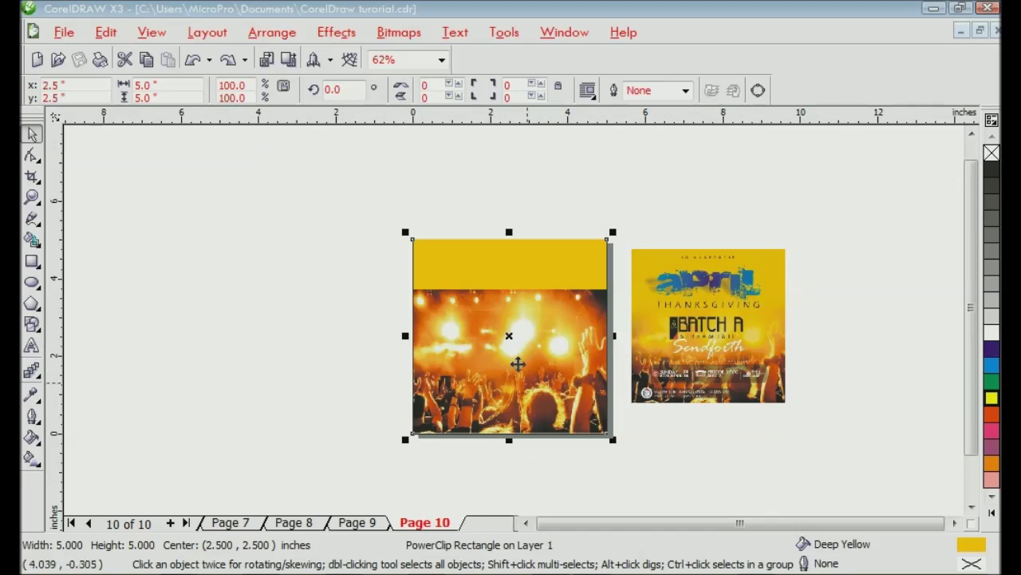
click(370, 329)
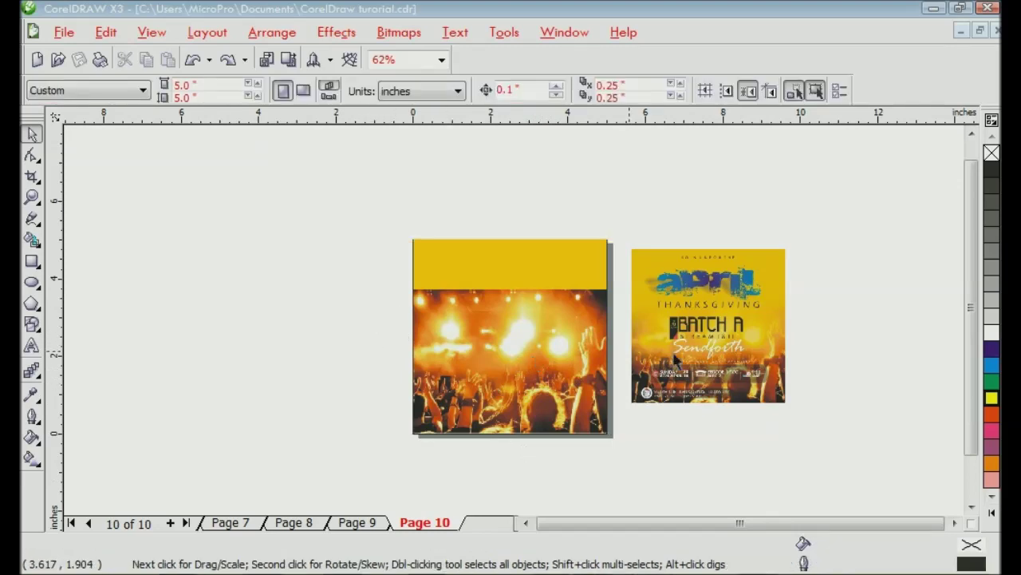
- Move the finished April Thanksgiving flyer bitmap so it sits clear of the page, just beyond the page's right edge
scroll(528, 322, up, 2)
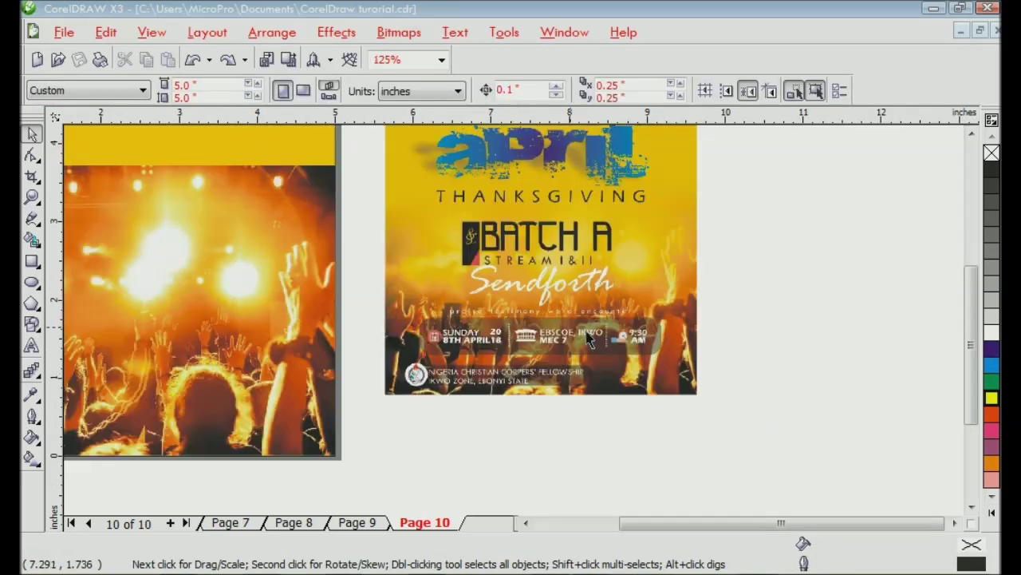
drag(438, 272, 396, 314)
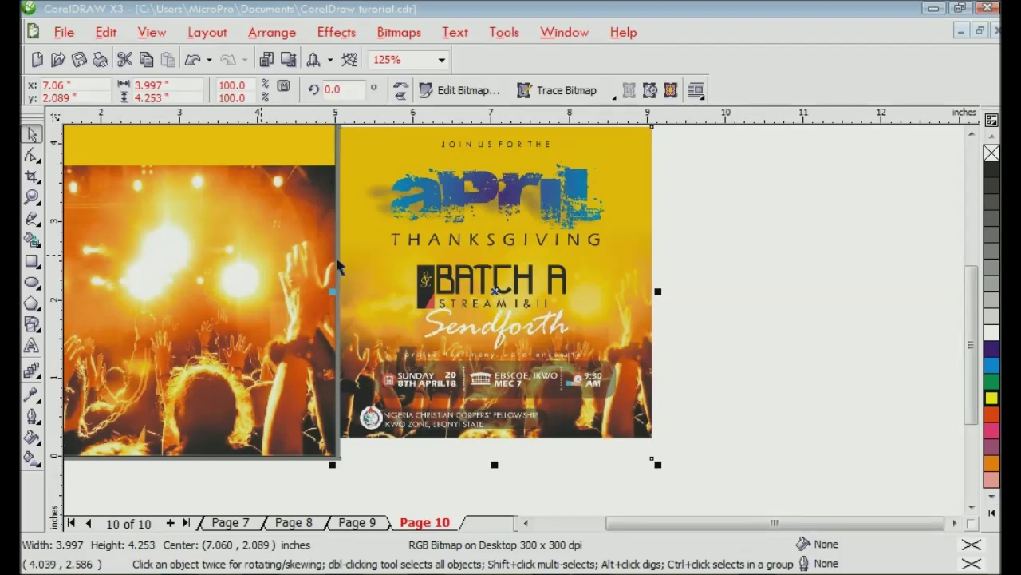
click(389, 334)
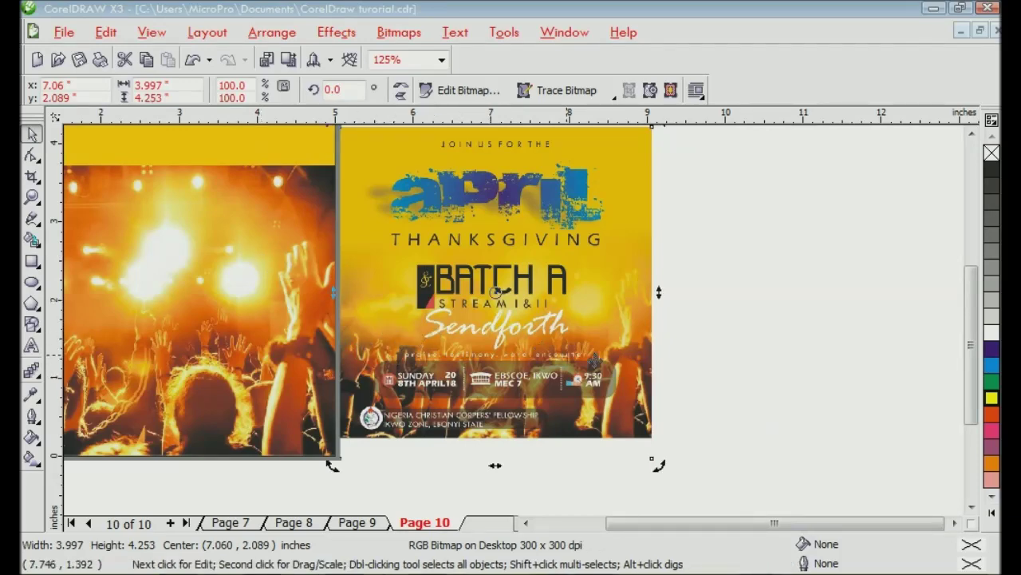
key(F4)
scroll(588, 190, down, 1)
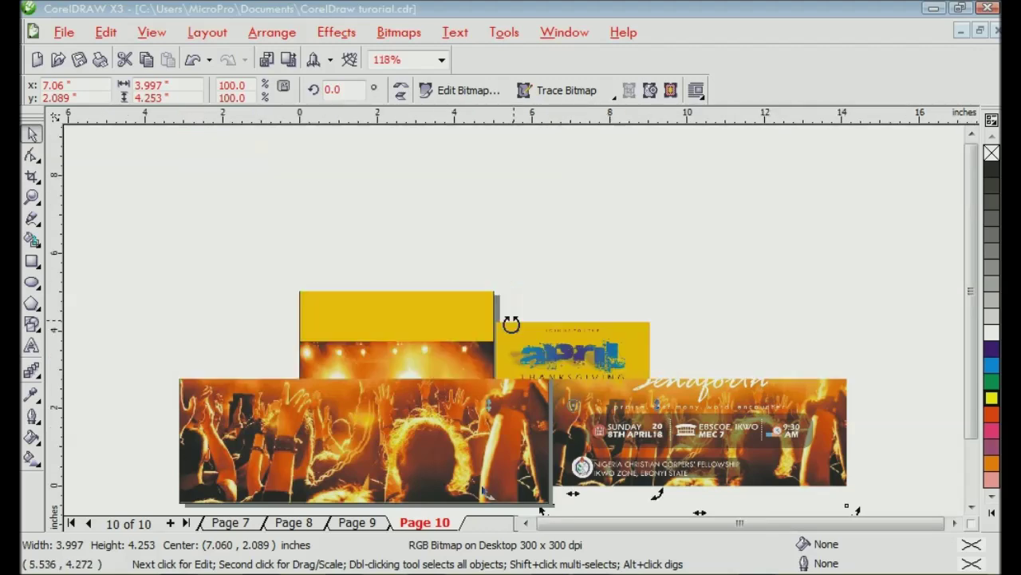
drag(550, 409, 607, 372)
click(443, 235)
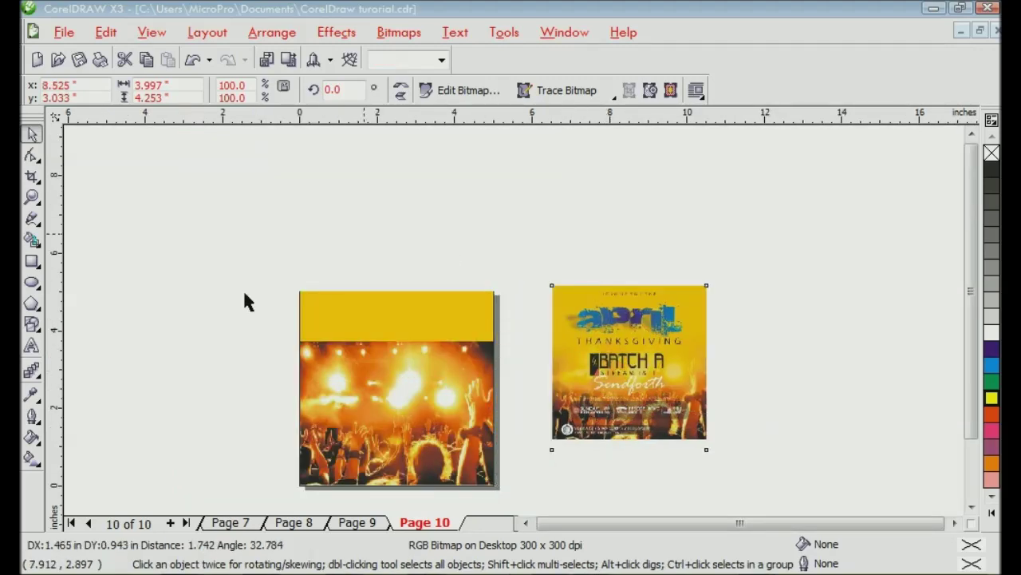
- Draw a rectangle about 3.5 by 3.03 inches on the empty area beside the page and fill it with Blue
click(39, 375)
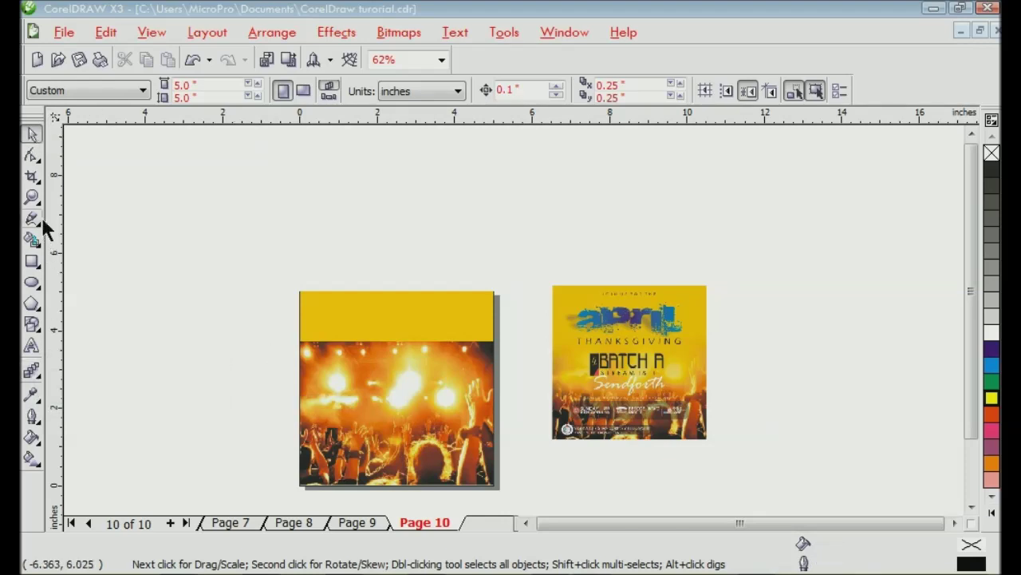
click(33, 262)
drag(132, 243, 268, 361)
click(32, 134)
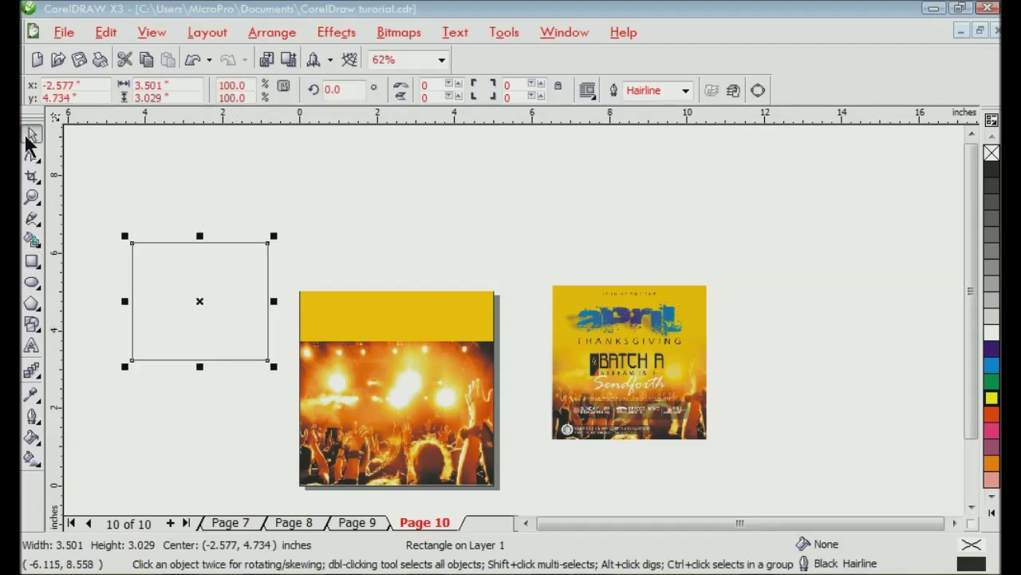
click(992, 349)
- Place the blue rectangle across the yellow area and the top of the concert photo, and set its outline to None
drag(244, 327, 432, 361)
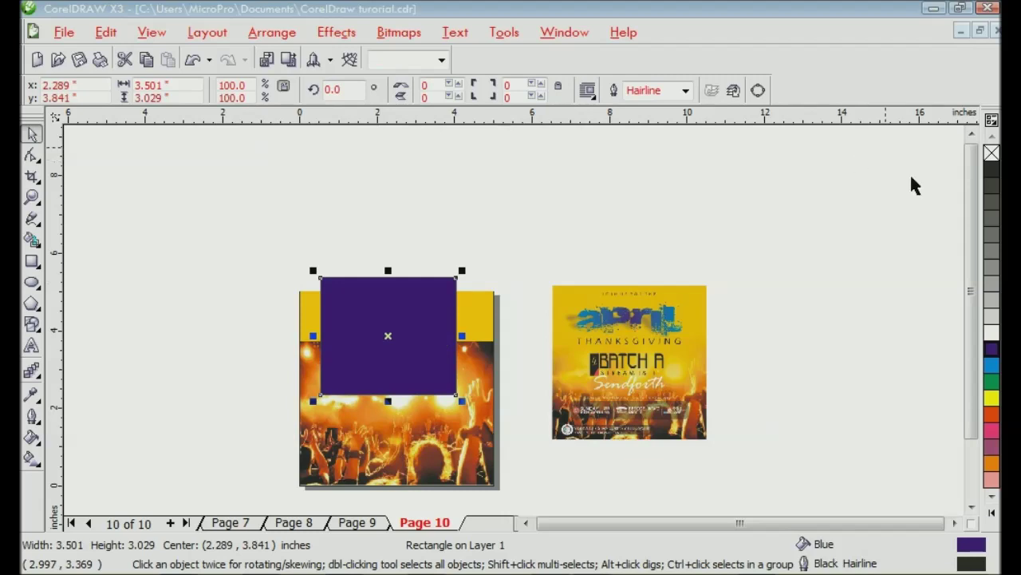
click(686, 93)
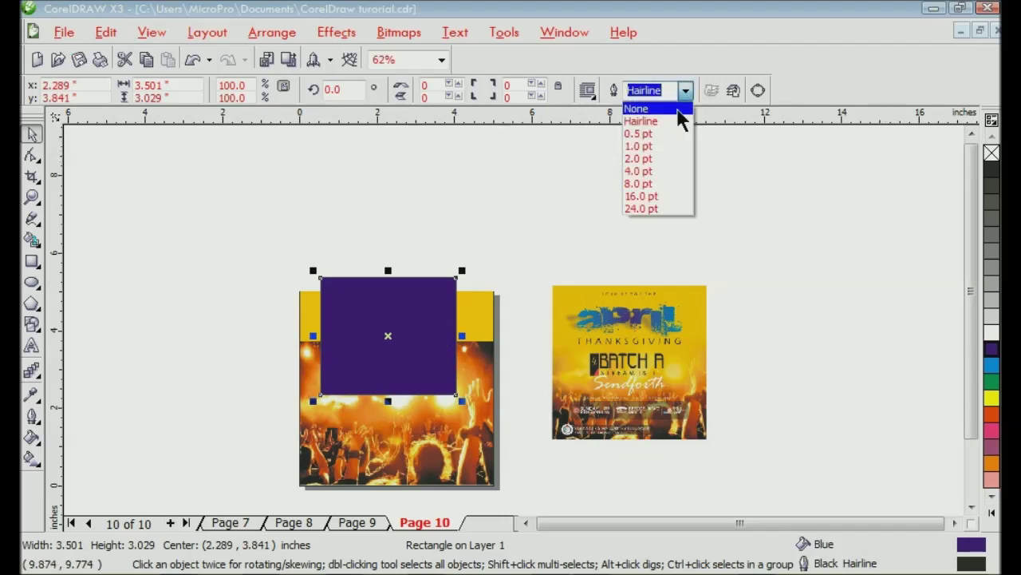
click(643, 106)
click(506, 230)
click(444, 316)
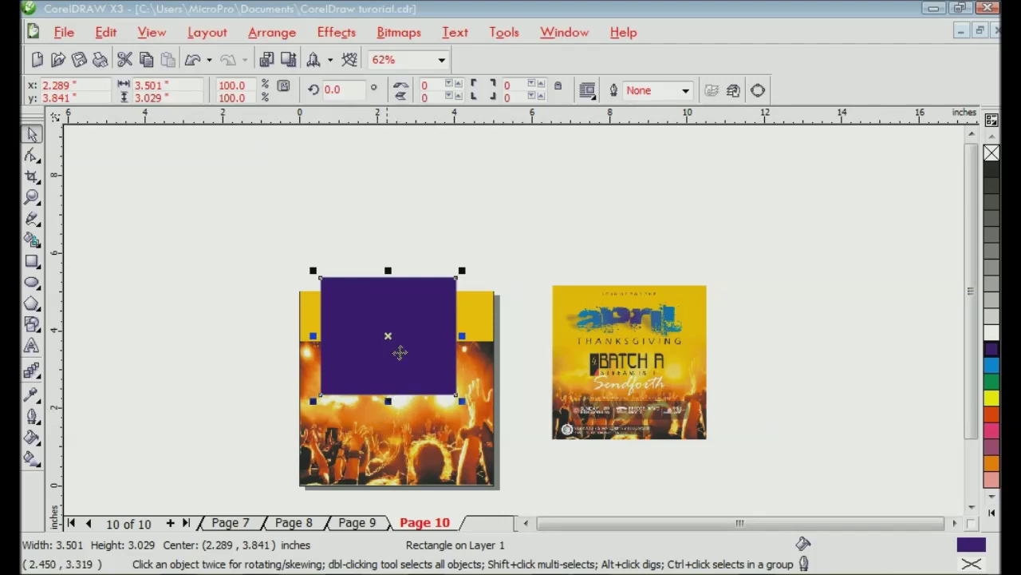
- Apply a Uniform transparency to the blue rectangle with the Interactive Transparency tool
click(38, 375)
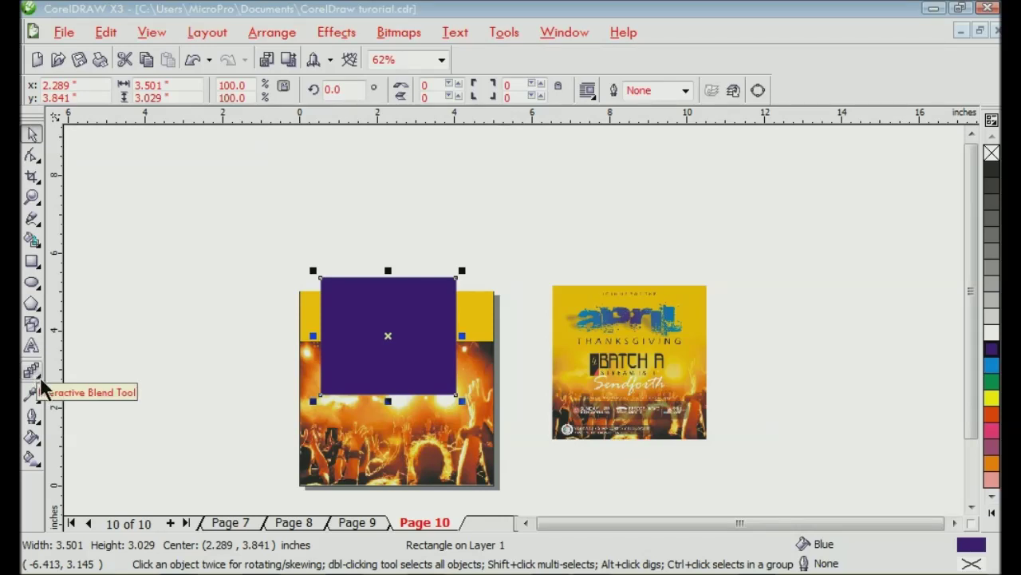
click(41, 386)
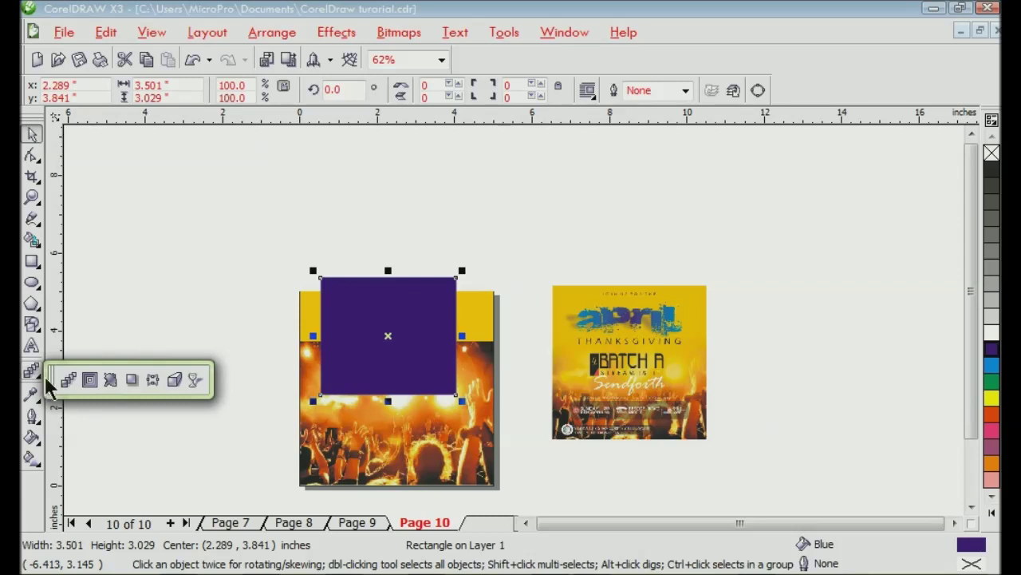
click(196, 383)
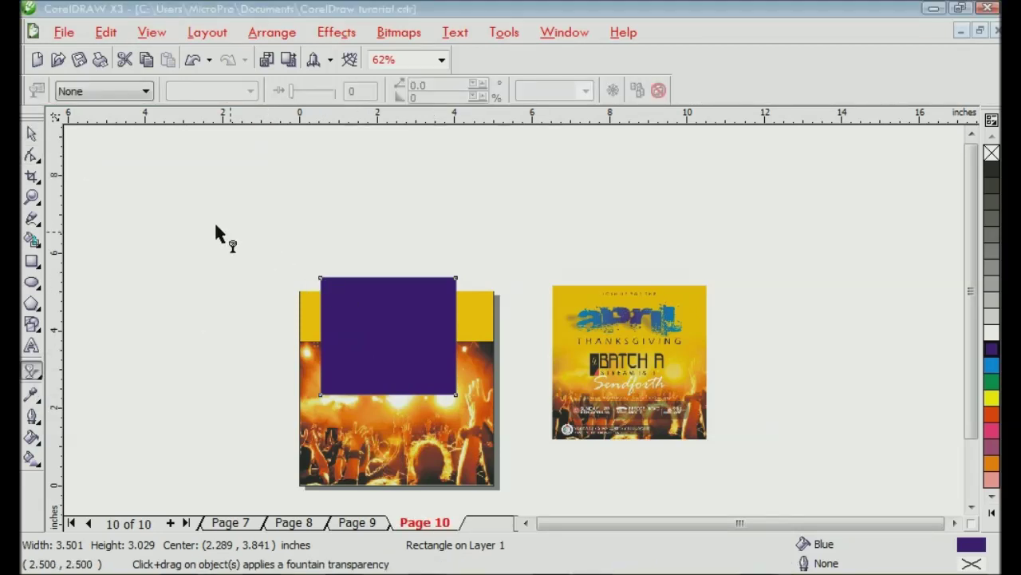
click(33, 136)
click(189, 191)
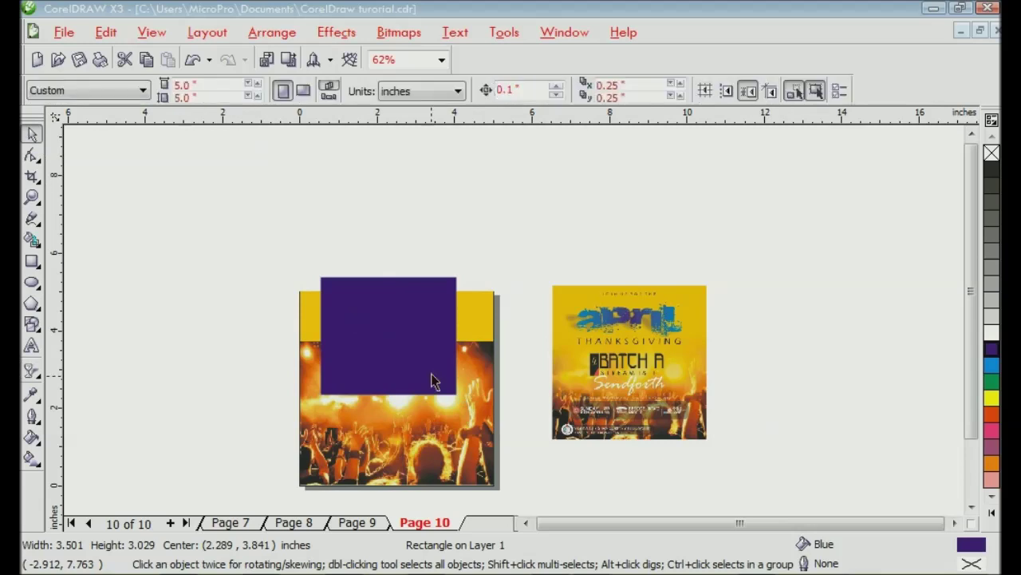
click(418, 359)
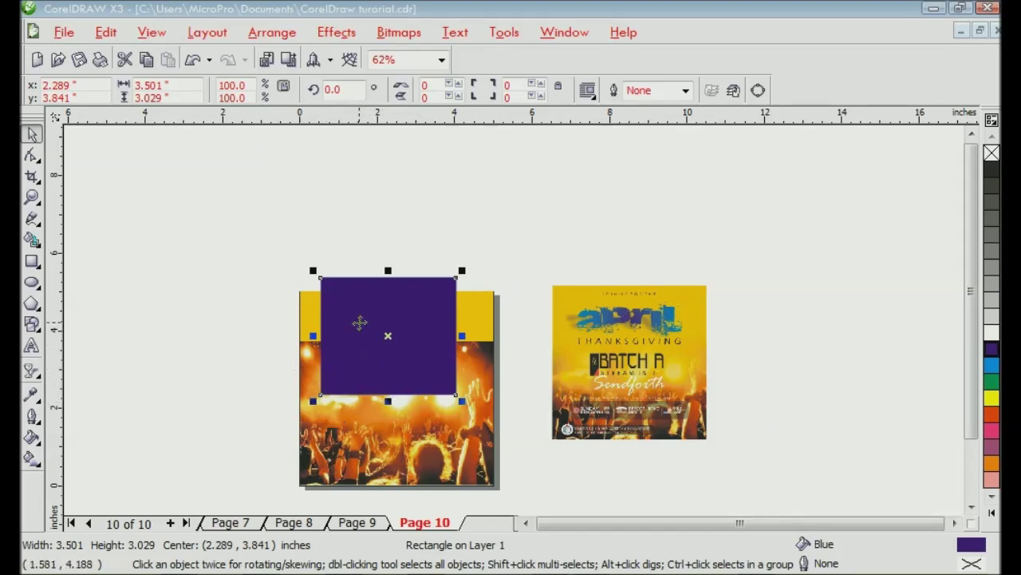
click(31, 371)
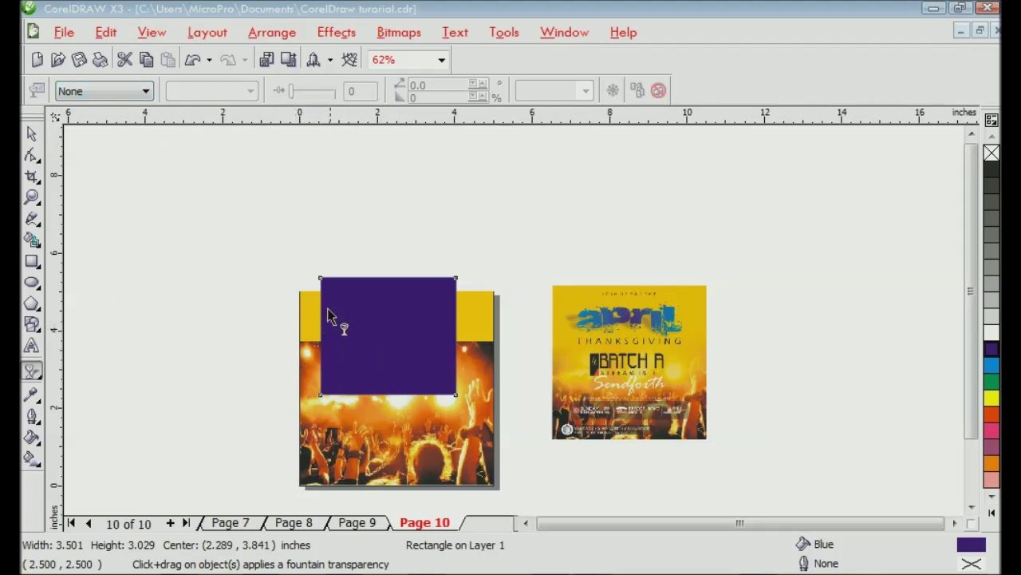
click(134, 94)
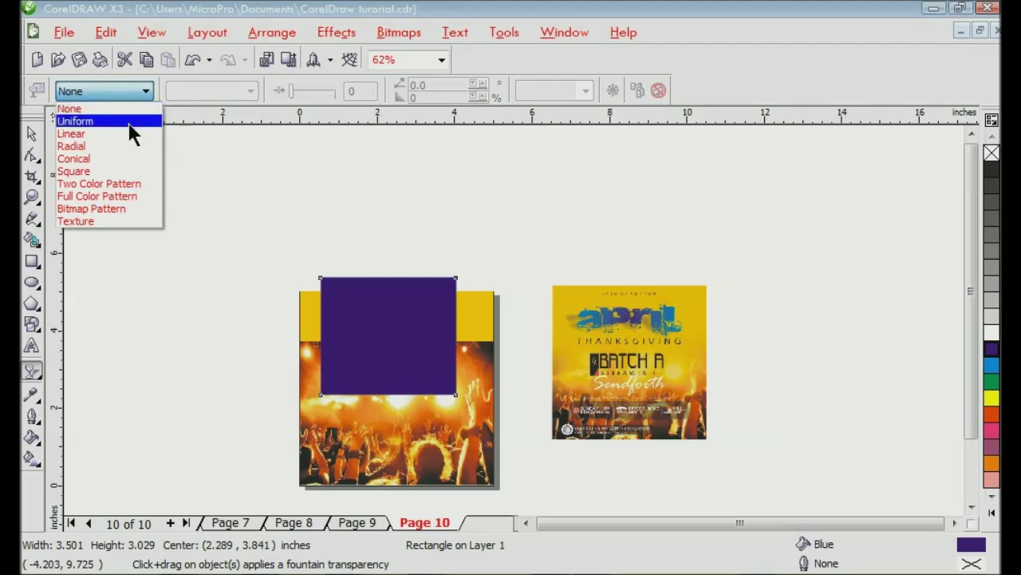
click(128, 121)
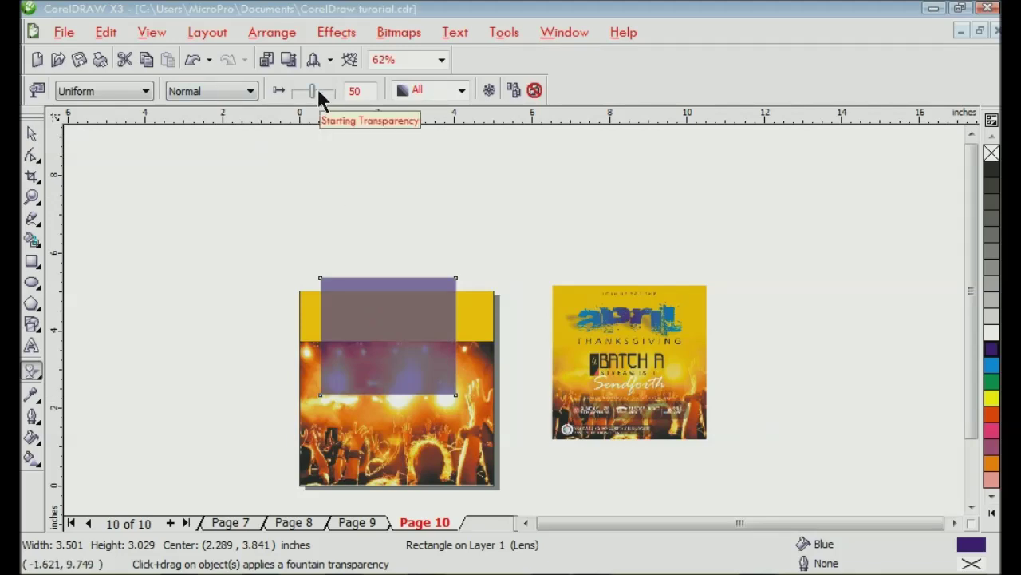
- Set the blue rectangle's starting transparency to 70
double_click(351, 92)
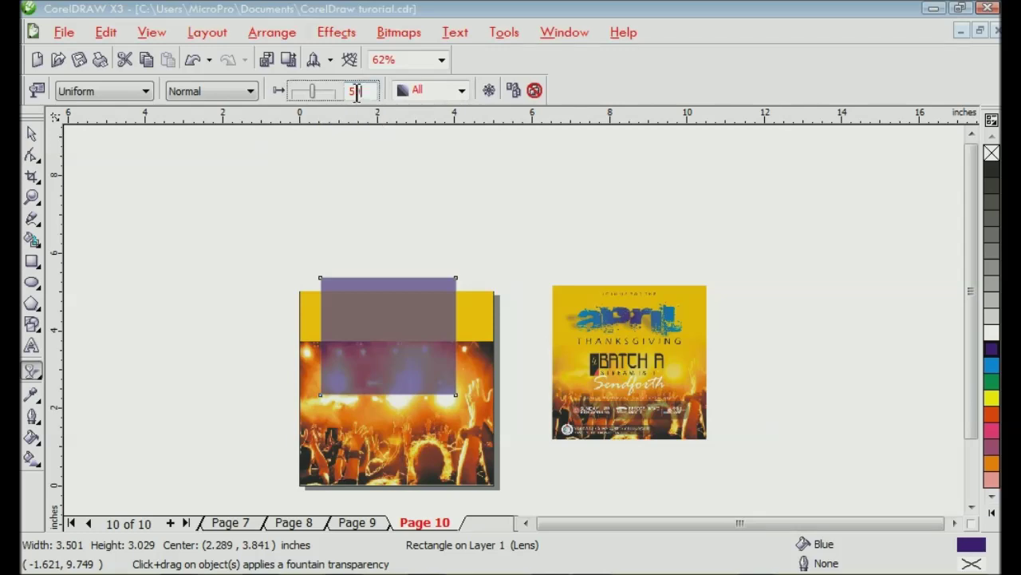
text(70)
key(Return)
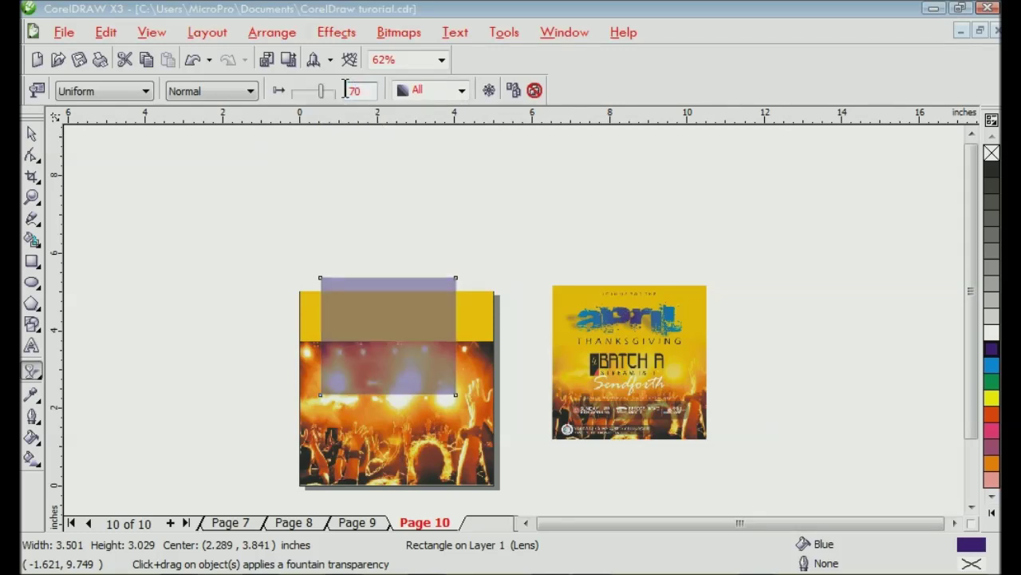
- Raise the blue rectangle's starting transparency to 90 and leave the transparency tool
click(348, 92)
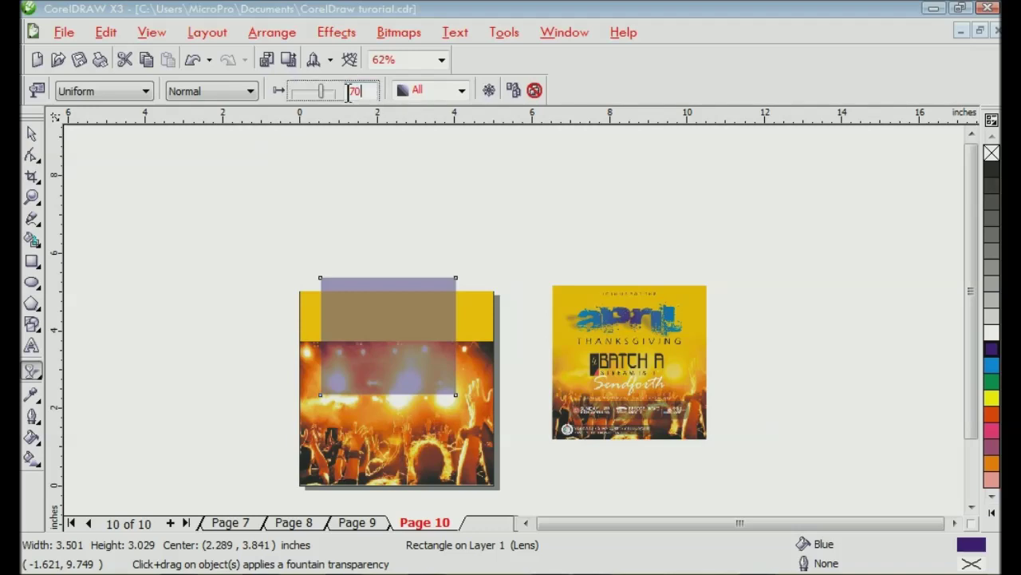
text(90)
key(Return)
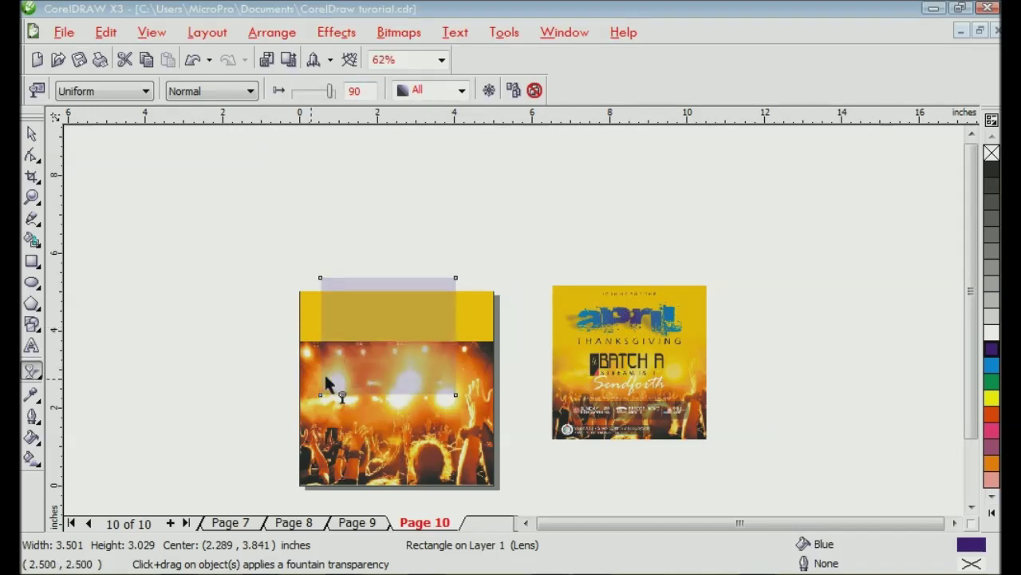
click(32, 133)
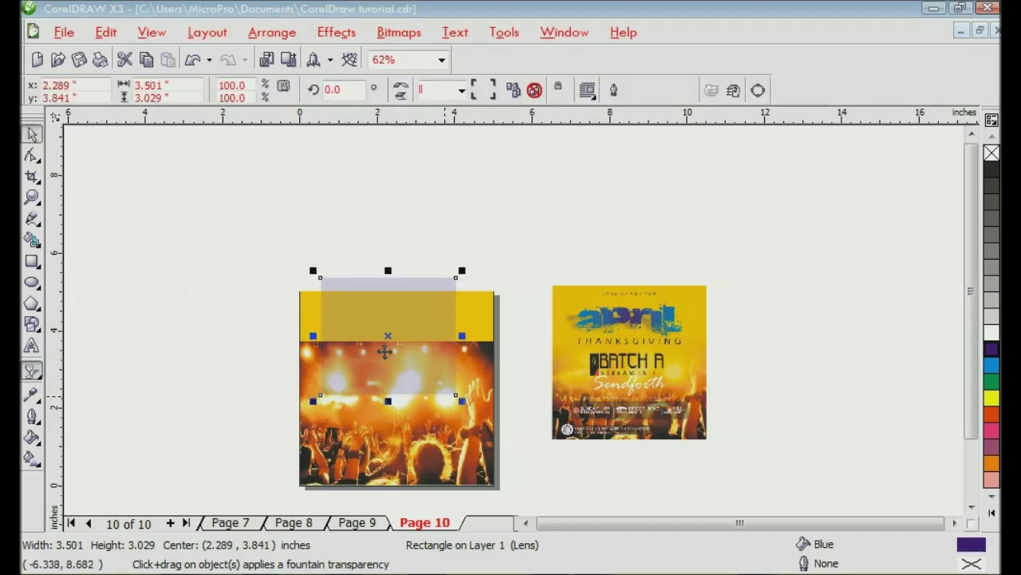
key(space)
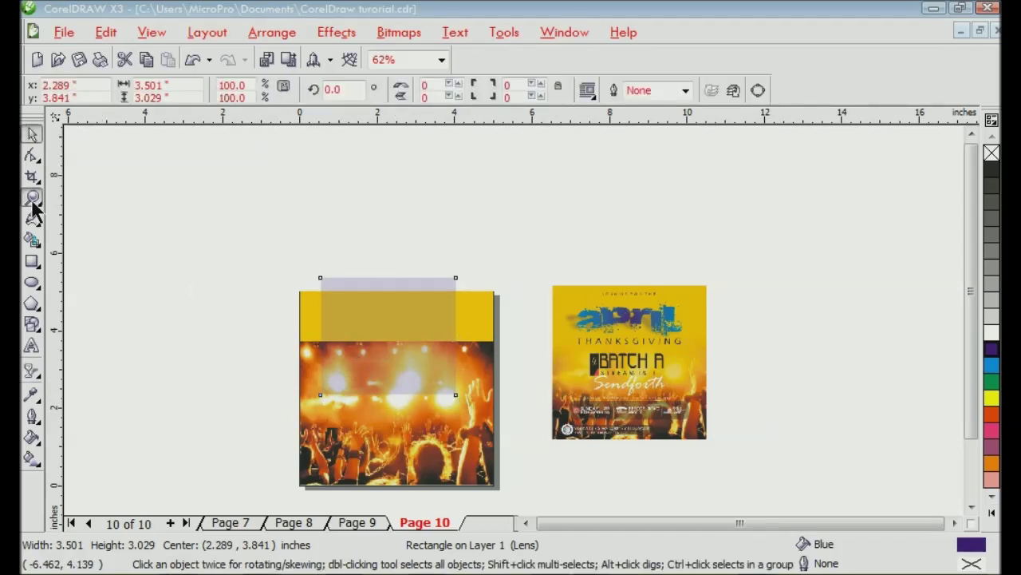
- Move the transparent rectangle down over the crowd in the concert photo and delete it
click(33, 201)
drag(741, 353, 341, 456)
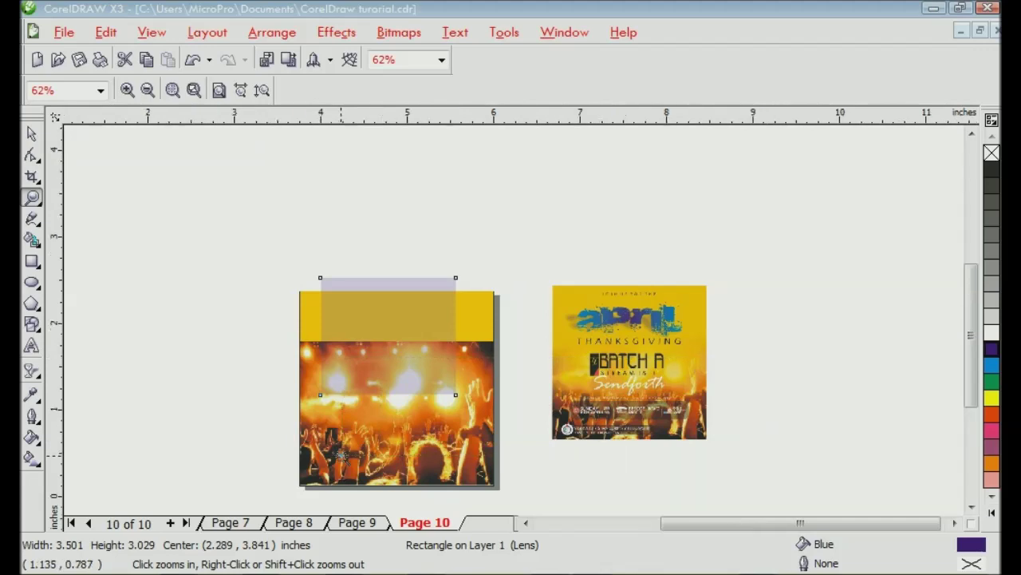
click(33, 134)
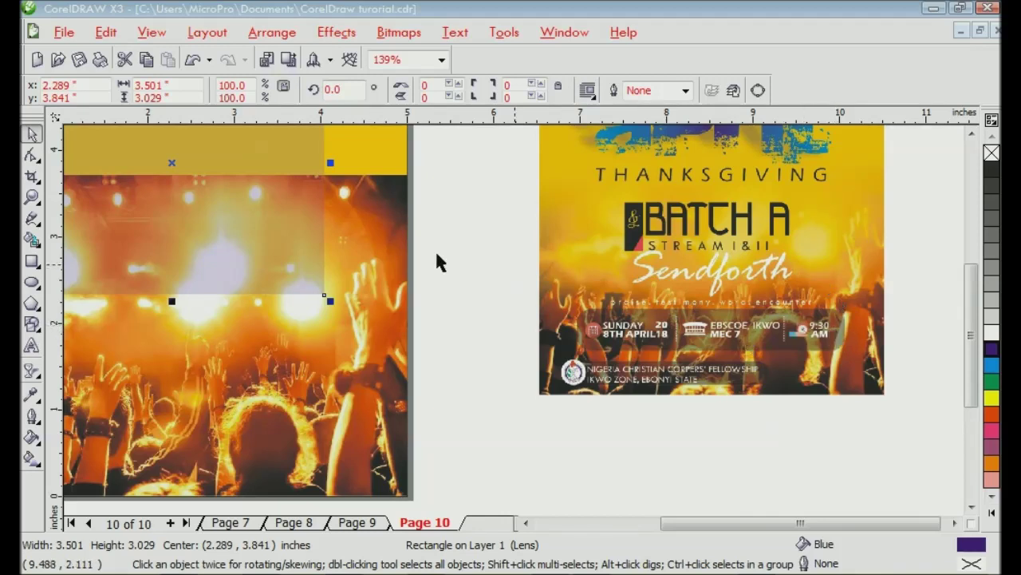
drag(296, 226, 344, 354)
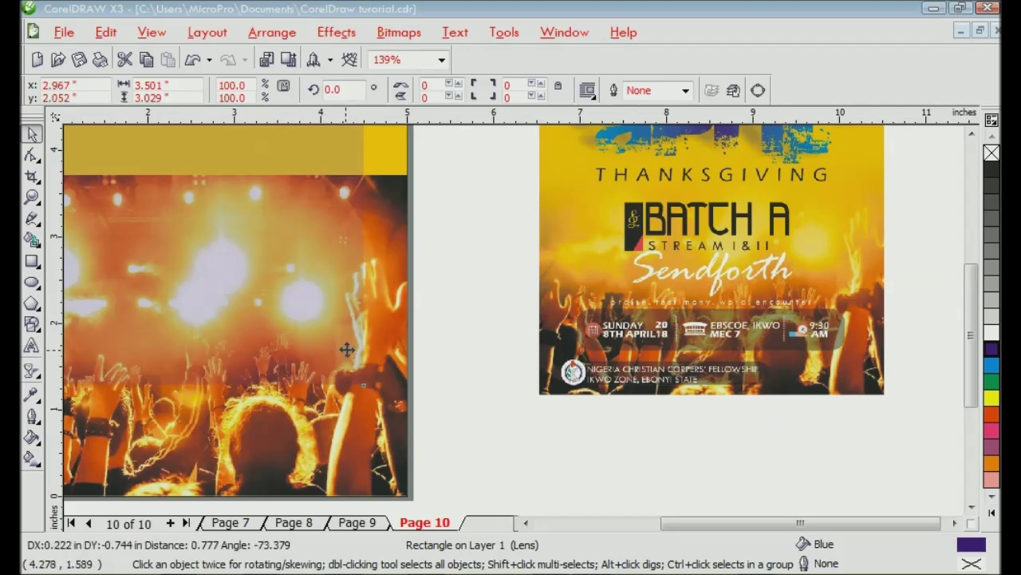
key(F4)
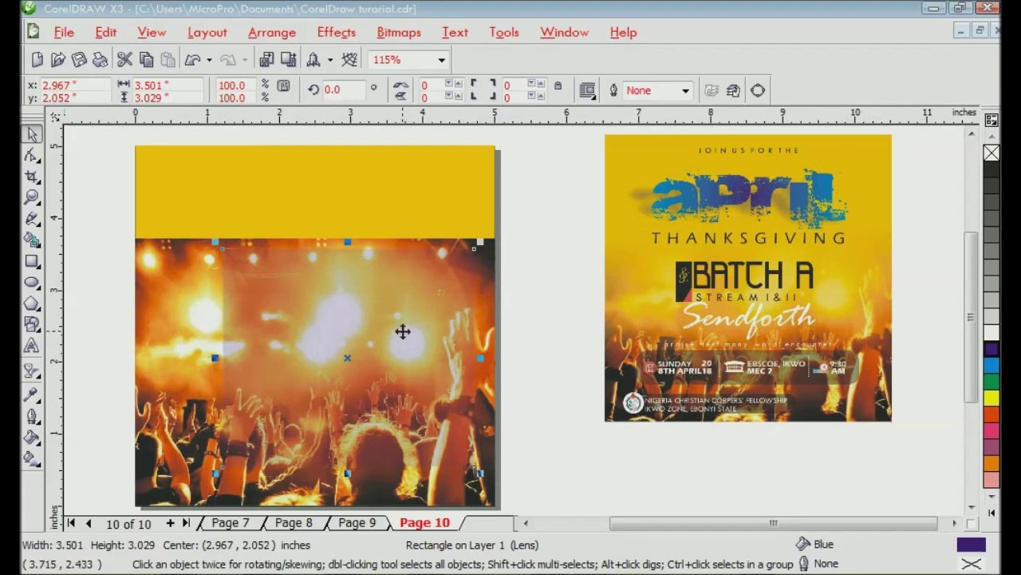
key(Delete)
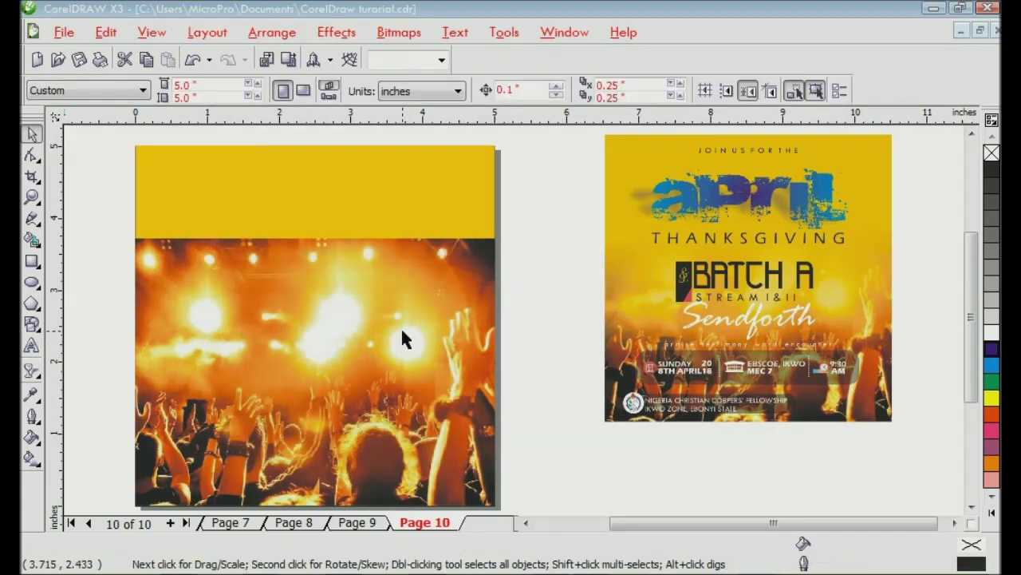
- Restore the deleted transparent rectangle and move it up so it overlaps both the yellow area and the concert photo
key(ctrl+z)
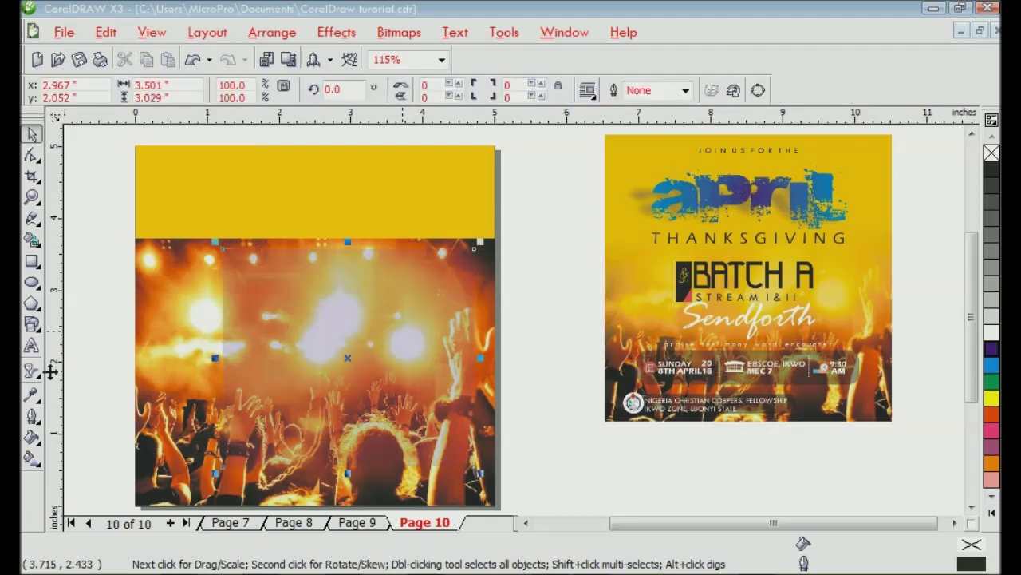
drag(274, 323, 214, 218)
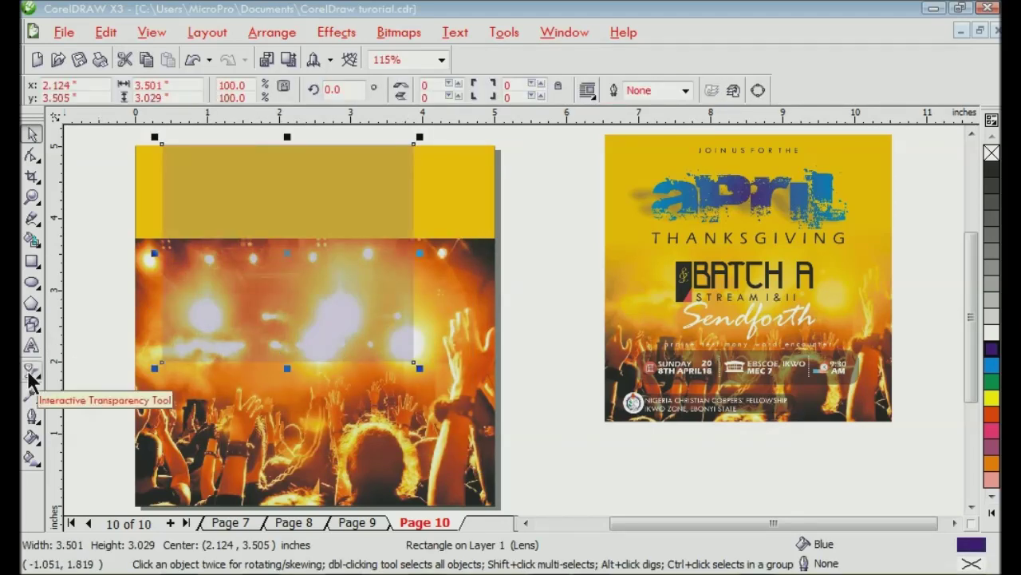
- Clear the uniform transparency from the blue rectangle and leave the transparency tool
click(31, 371)
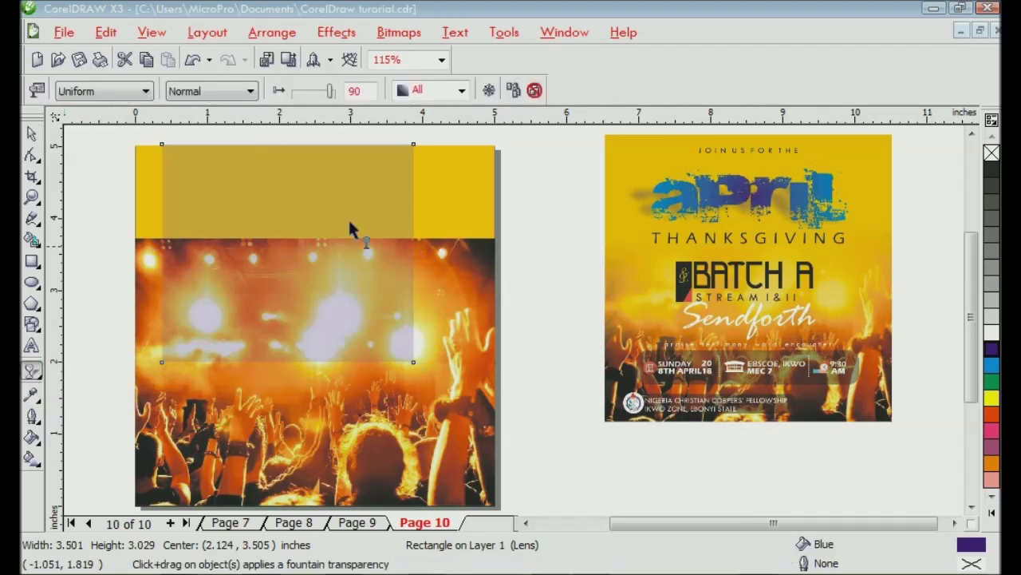
click(534, 90)
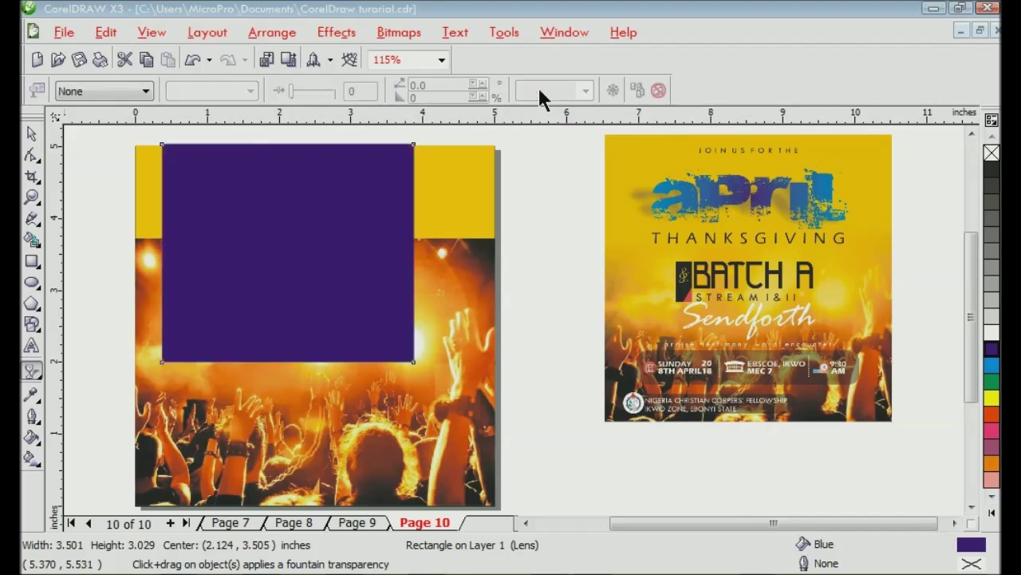
click(31, 133)
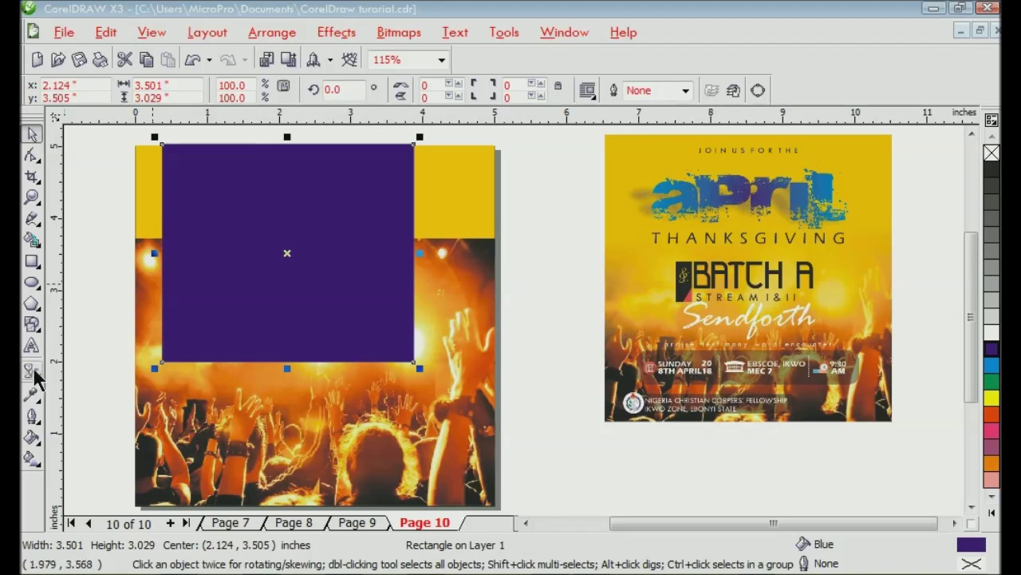
- Apply a Linear transparency to the blue rectangle, fading from its middle down to its bottom edge
click(30, 372)
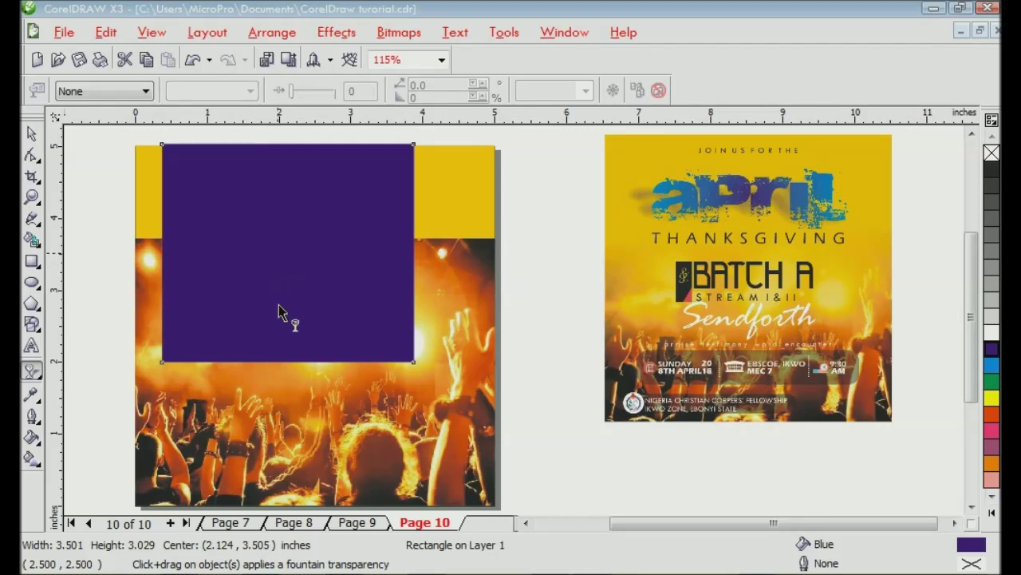
mouse_move(277, 405)
mouse_down()
mouse_move(283, 388)
mouse_move(271, 397)
mouse_move(409, 403)
mouse_move(549, 352)
mouse_move(481, 366)
mouse_move(278, 360)
mouse_up()
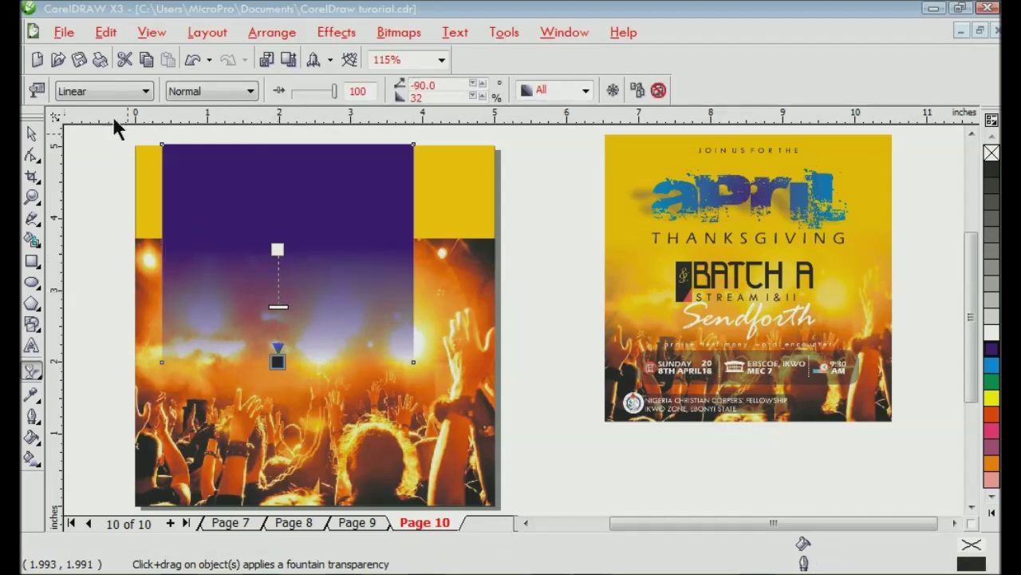
click(107, 91)
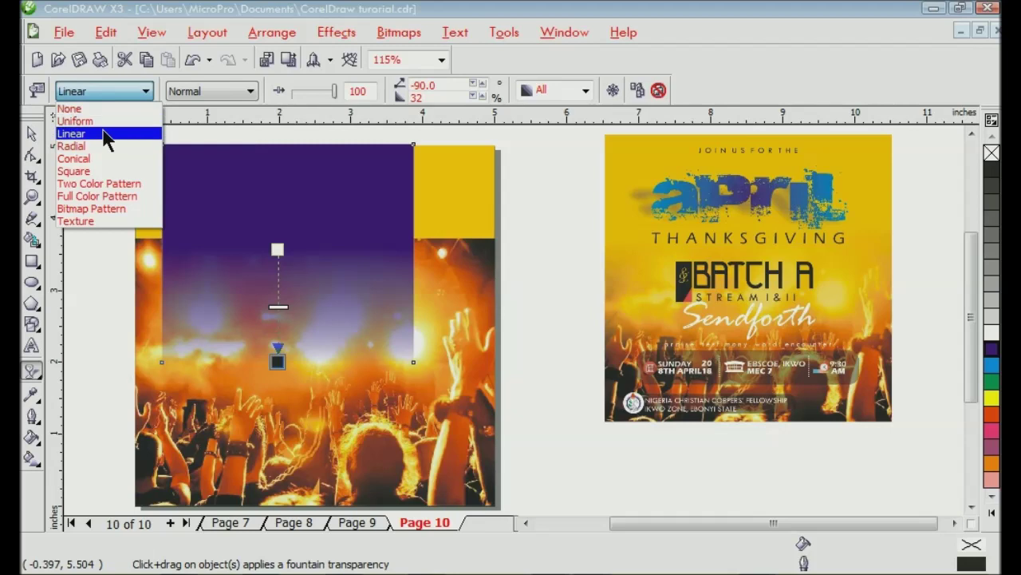
click(107, 134)
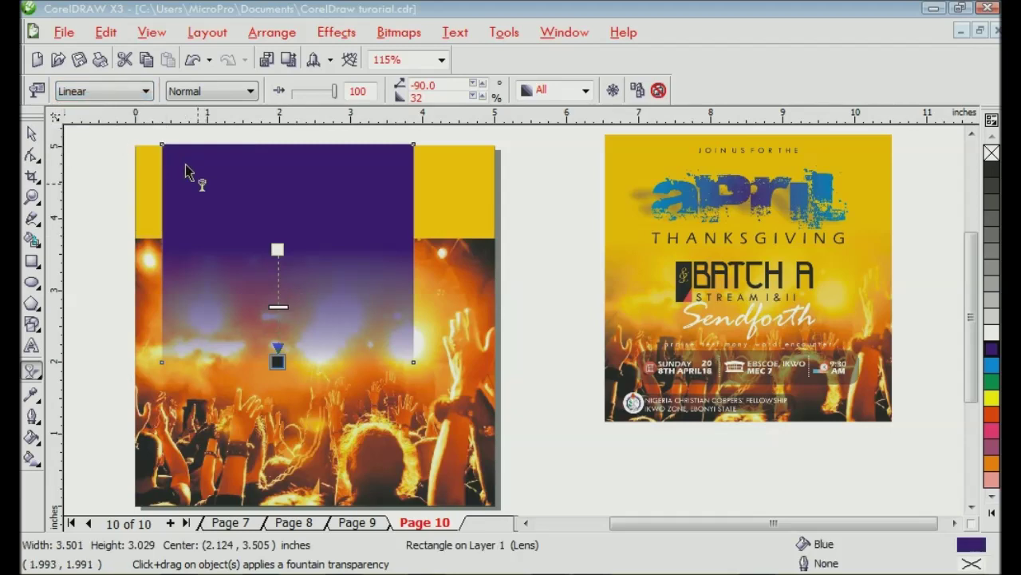
click(30, 135)
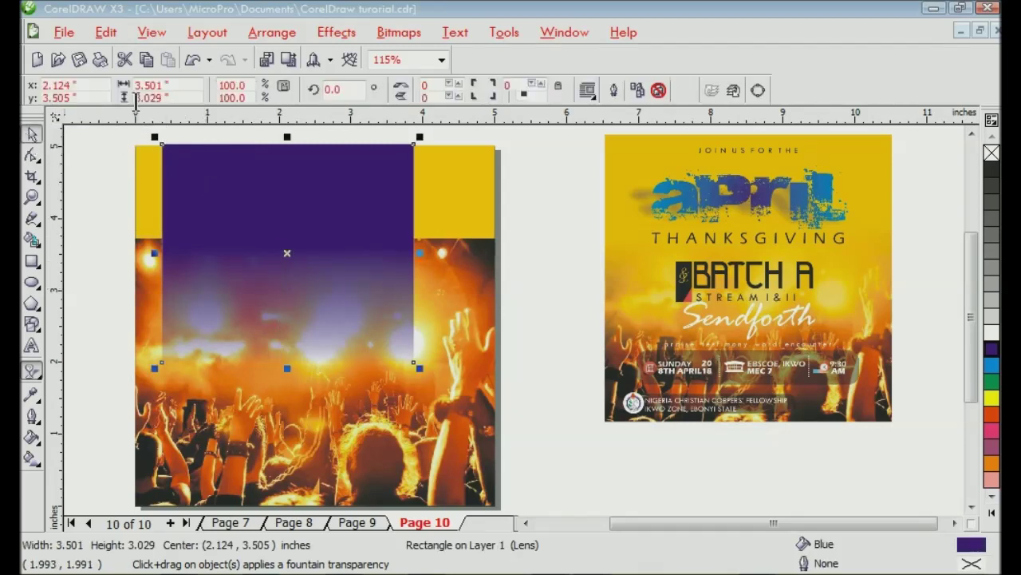
click(285, 235)
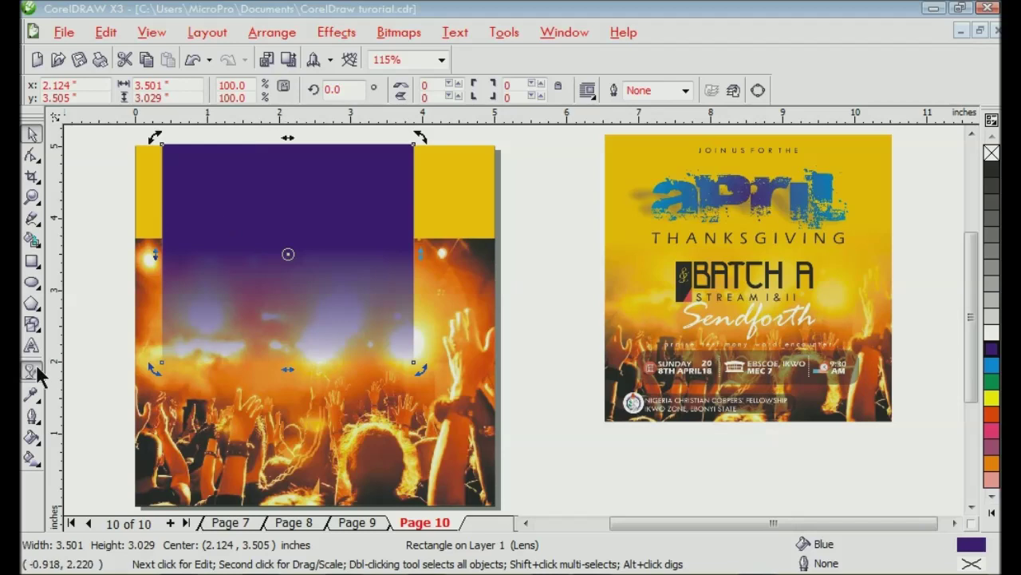
click(32, 371)
click(111, 91)
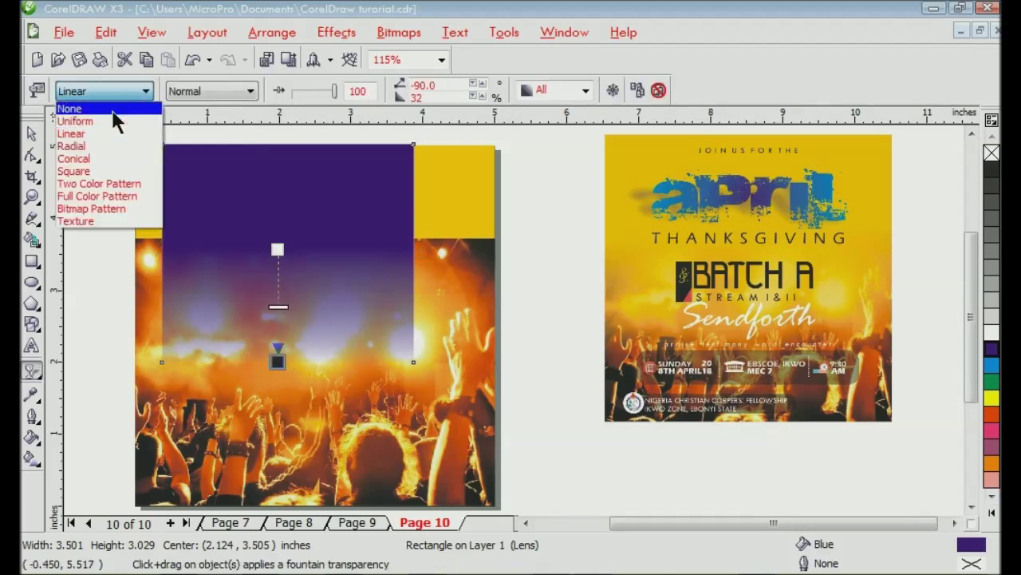
click(71, 132)
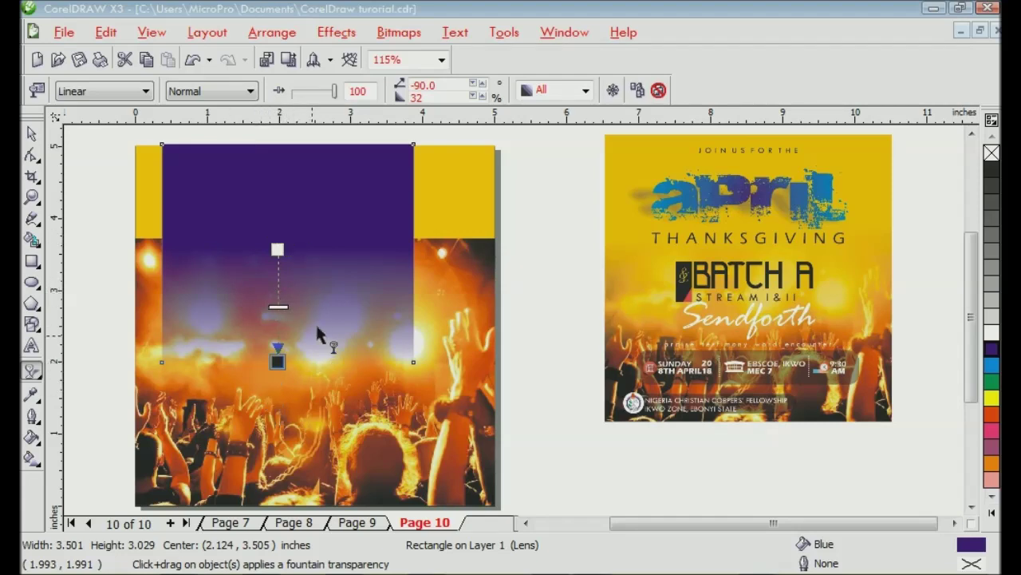
- Redraw the blue rectangle's Linear transparency so it fades upward from its lower part to its top edge
click(310, 294)
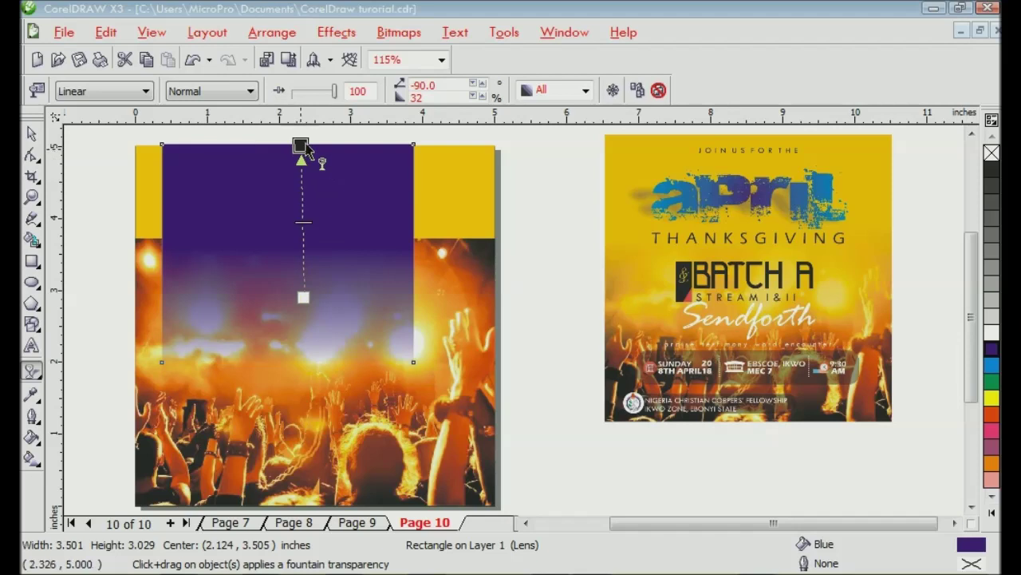
drag(299, 146, 303, 297)
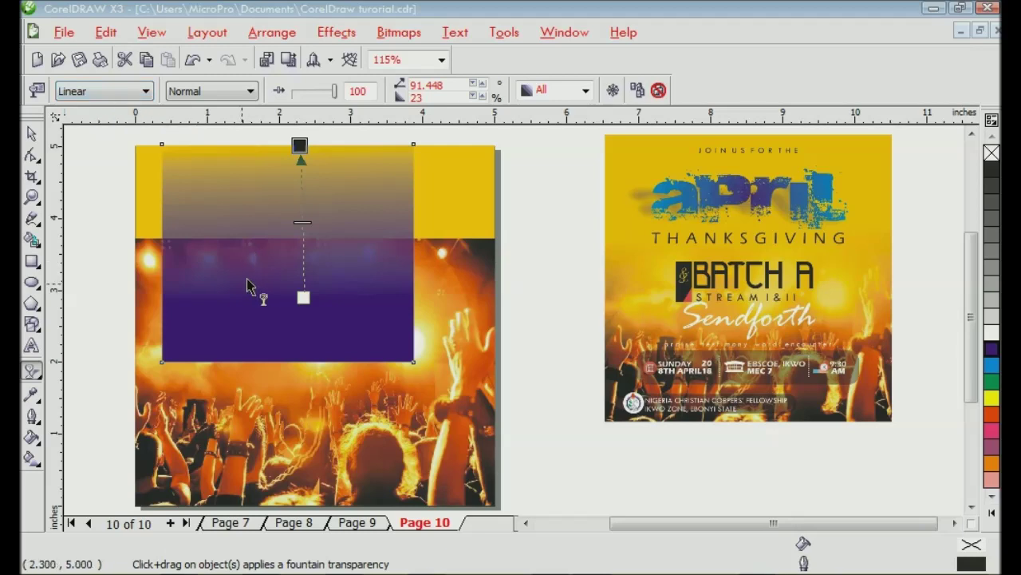
drag(247, 291, 243, 150)
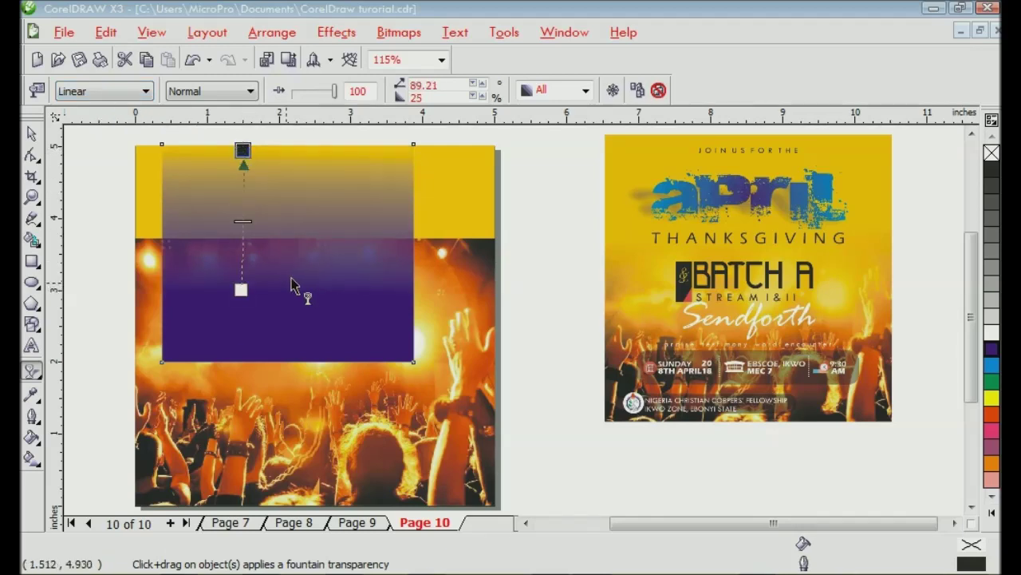
mouse_move(282, 286)
mouse_down()
mouse_move(289, 151)
mouse_move(272, 145)
mouse_up()
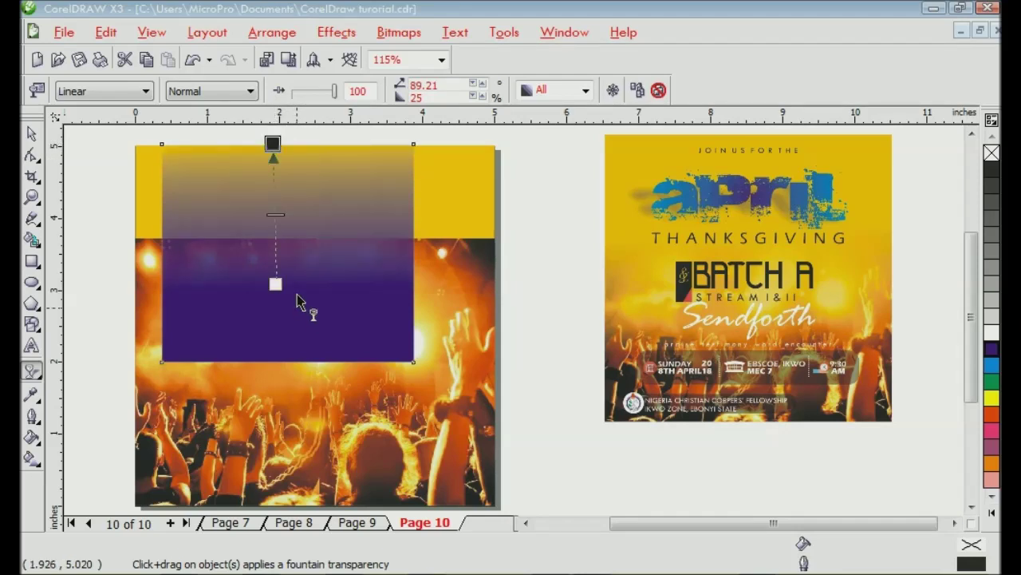
- Try a very short diagonal transparency on the blue rectangle, and replace it with a long vertical fade ending at the top edge
mouse_move(292, 299)
mouse_down()
mouse_move(297, 312)
mouse_move(338, 314)
mouse_move(219, 281)
mouse_move(328, 296)
mouse_move(287, 316)
mouse_up()
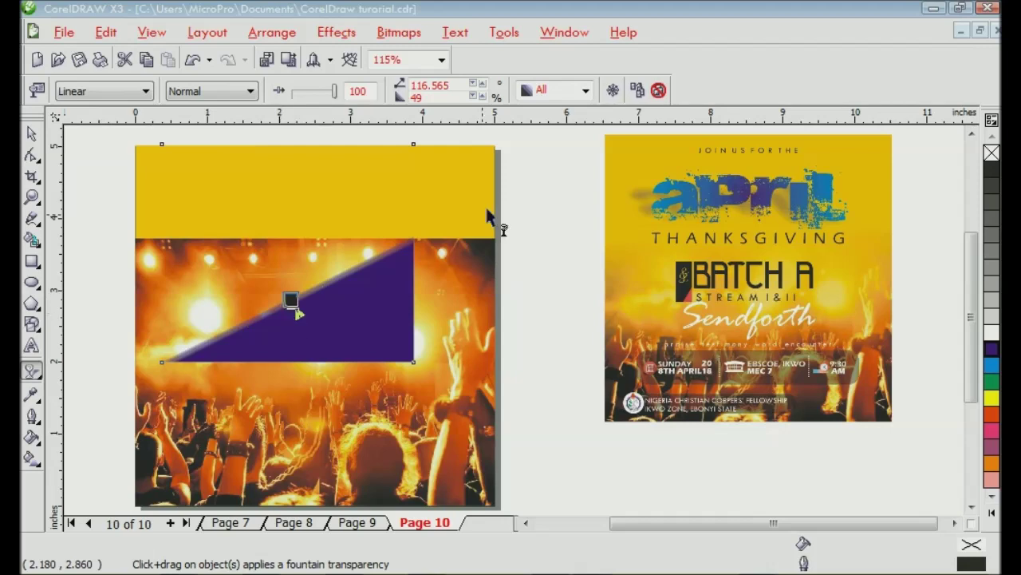
click(658, 90)
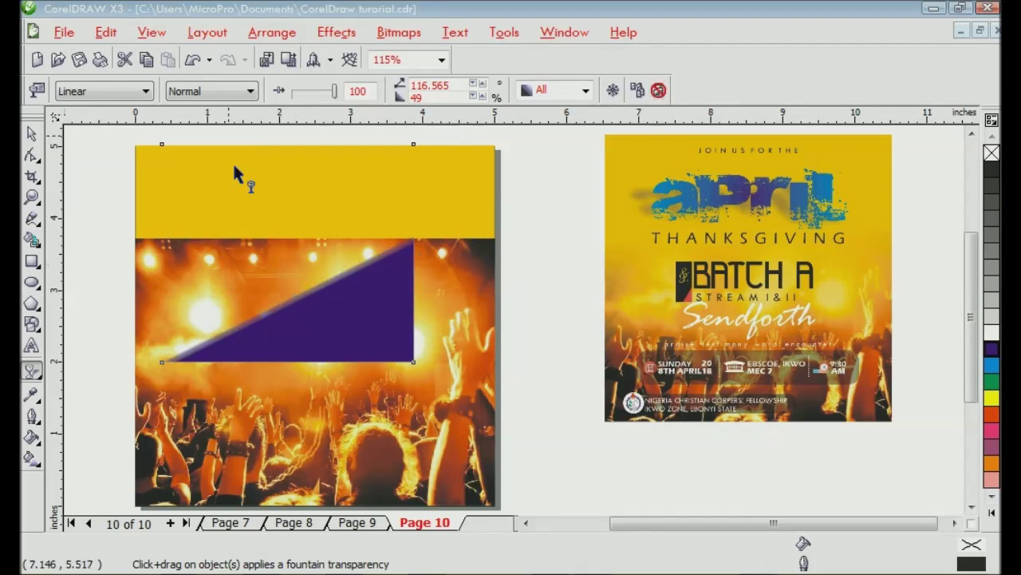
drag(292, 248, 287, 155)
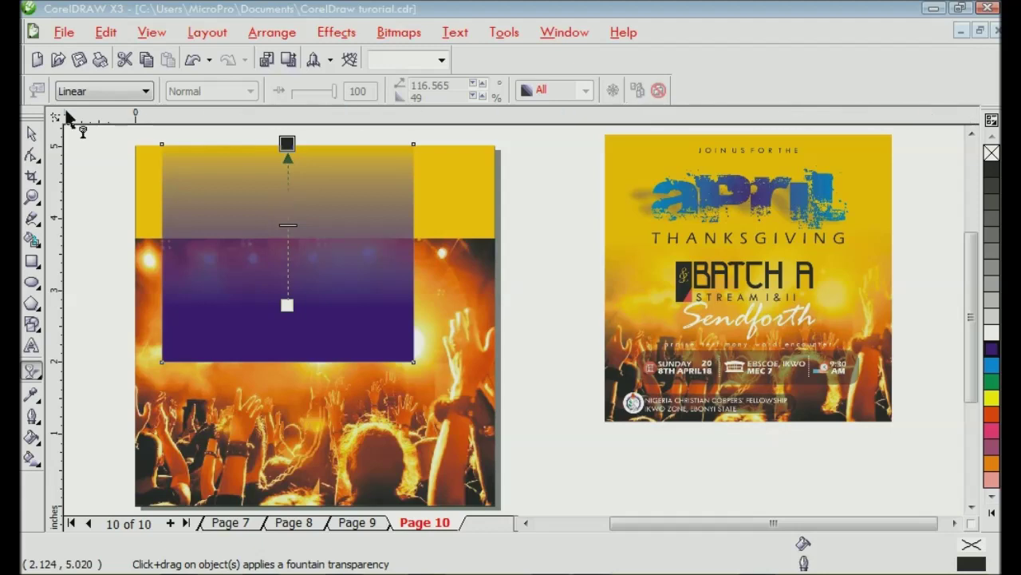
- Change the blue rectangle's transparency to Radial and extend its radius past the rectangle's right edge
click(84, 95)
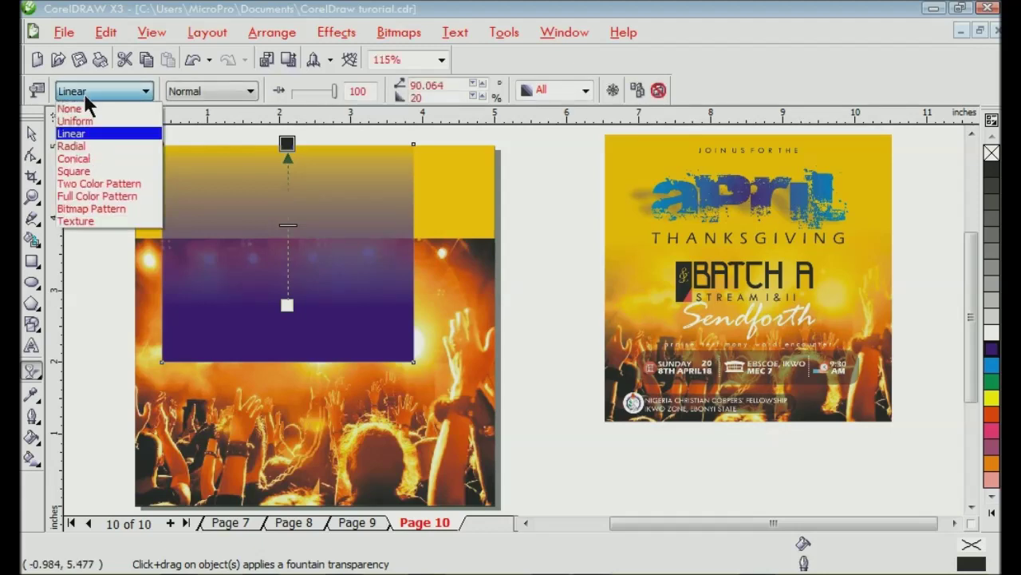
click(96, 147)
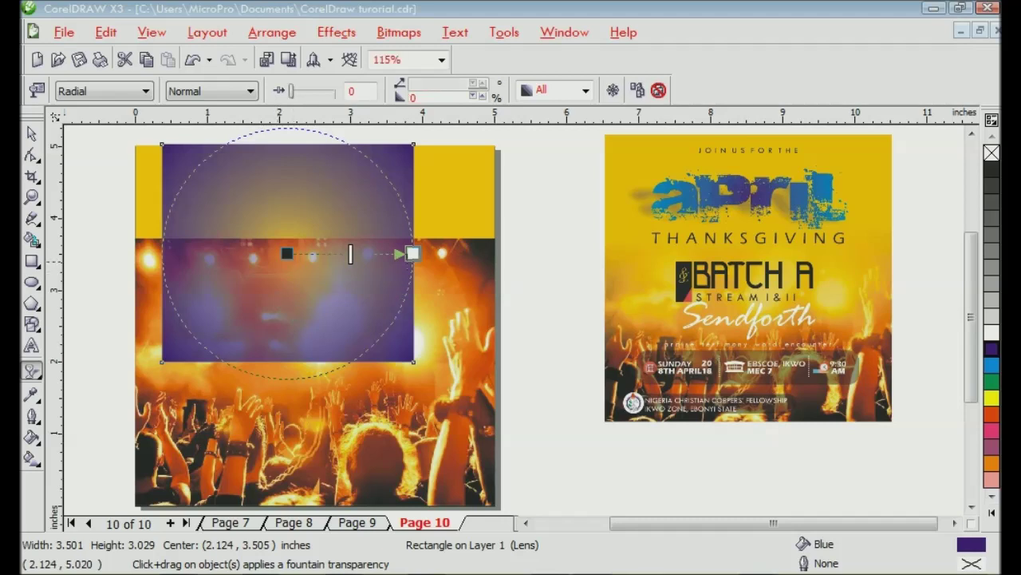
drag(413, 254, 447, 254)
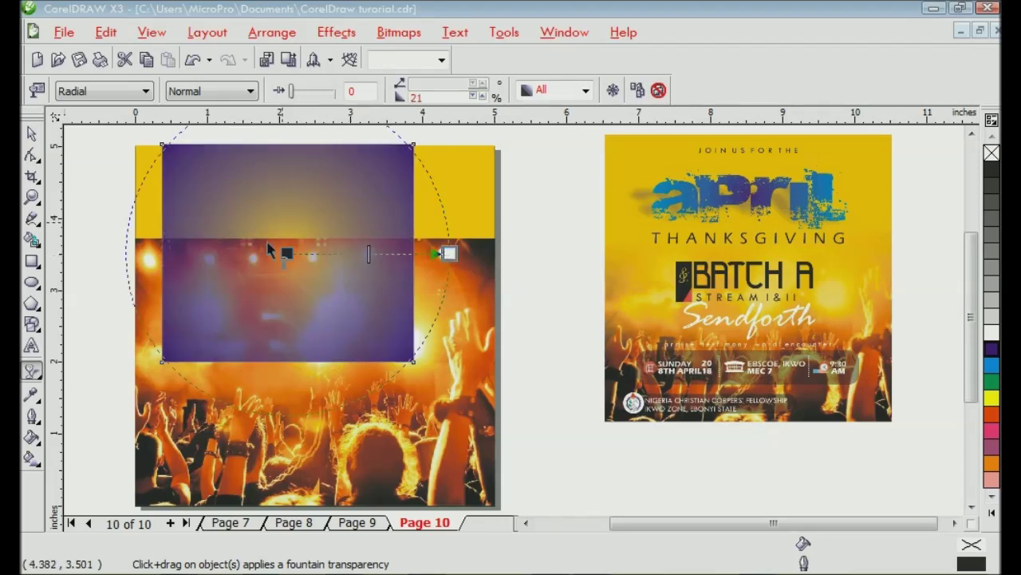
- Switch the blue rectangle's transparency back to Linear and redraw it as a vertical fade toward the top edge
click(139, 91)
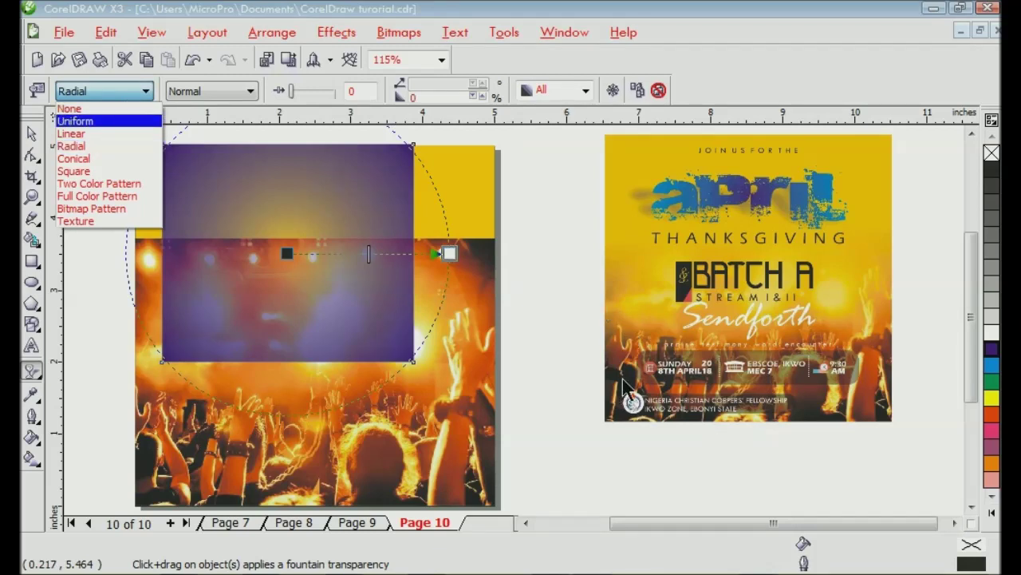
click(118, 140)
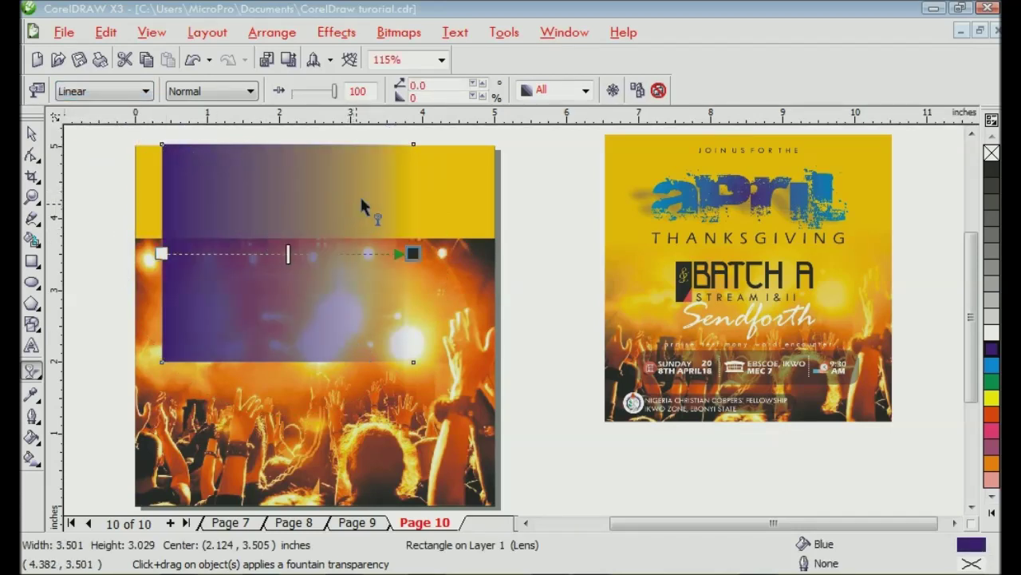
click(97, 91)
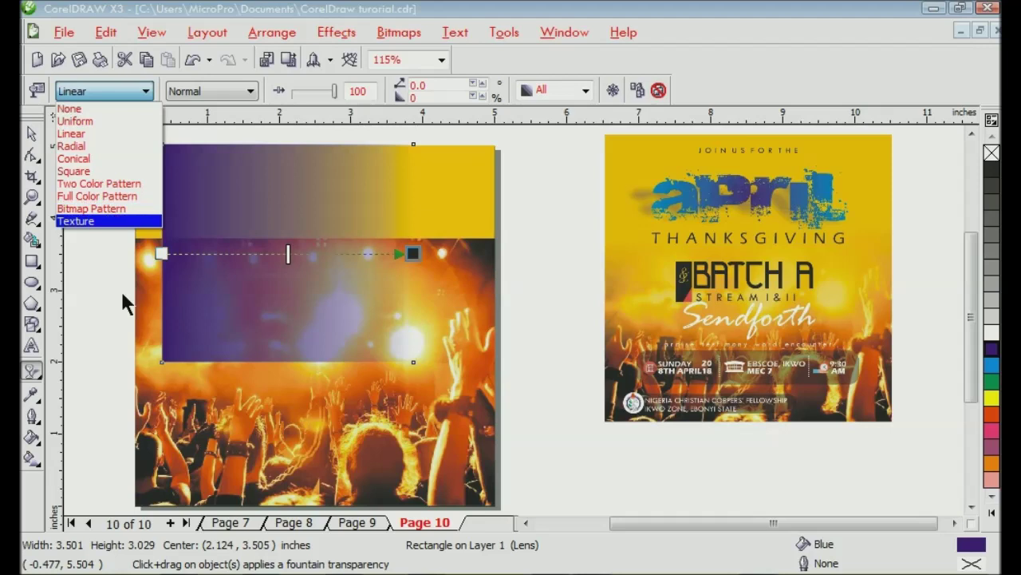
click(273, 246)
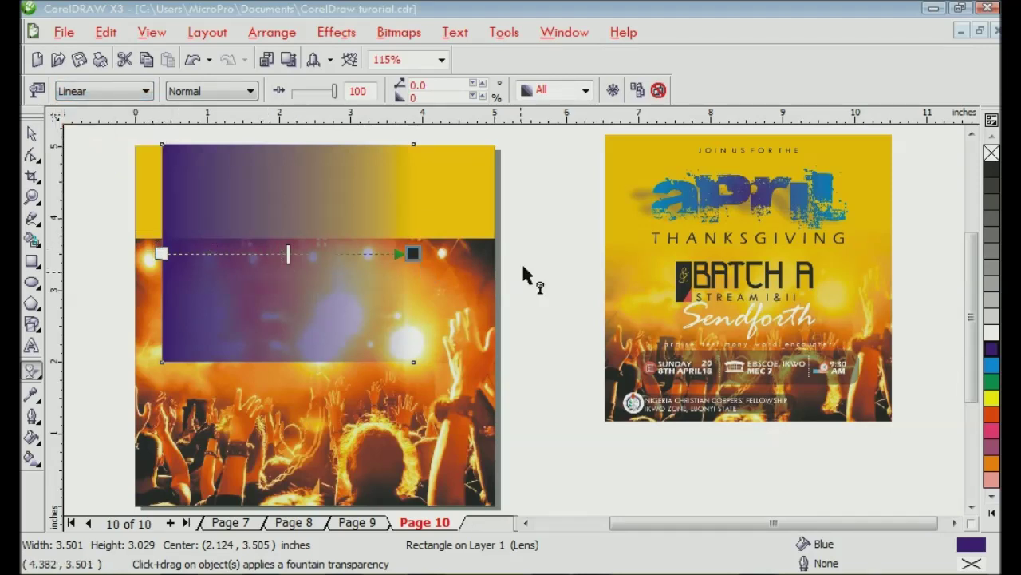
drag(291, 287, 288, 144)
drag(307, 303, 304, 145)
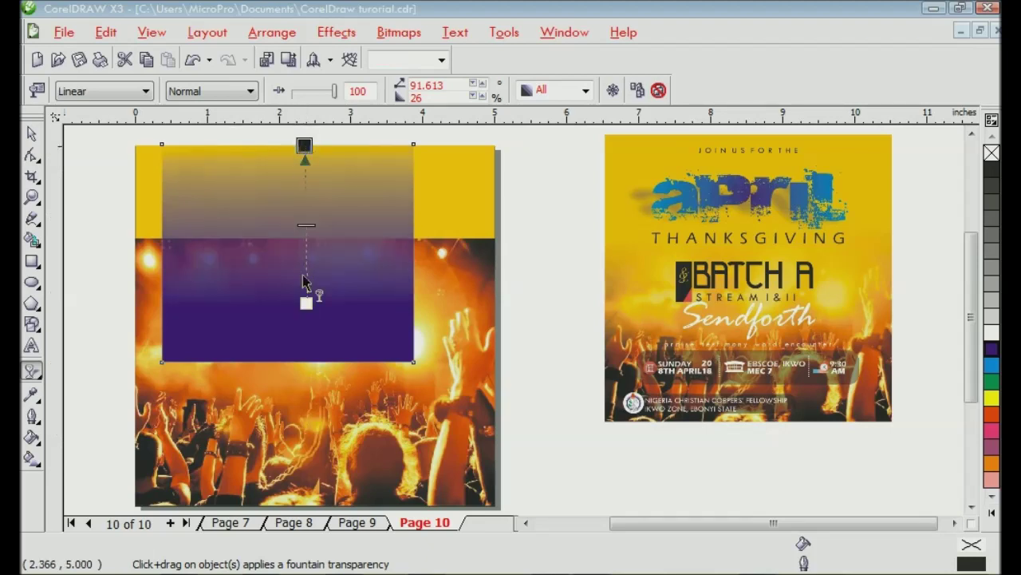
- Adjust the vertical fade by moving its opaque start near the rectangle's bottom and its midpoint about halfway along the span
drag(306, 303, 305, 264)
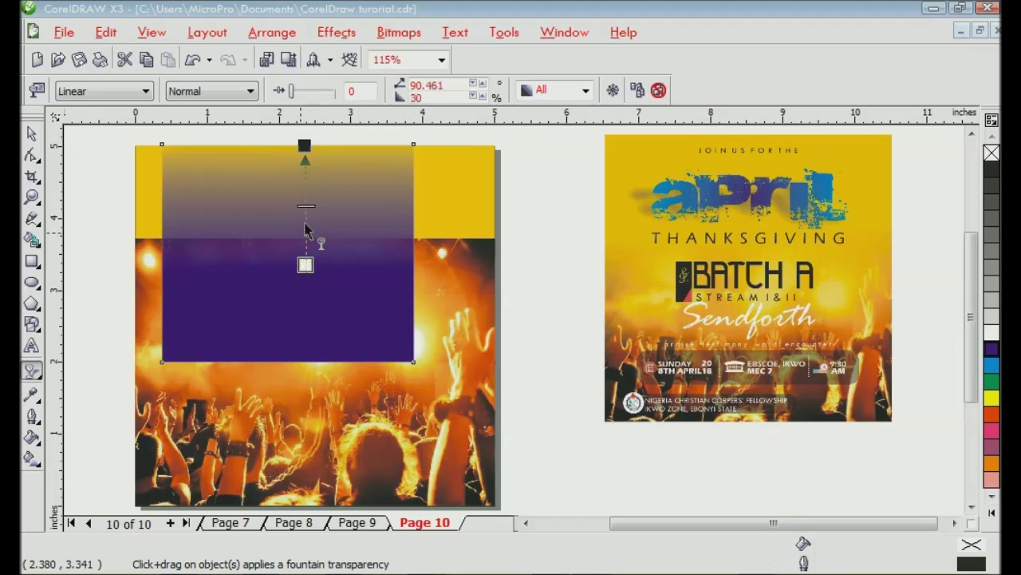
drag(306, 206, 302, 326)
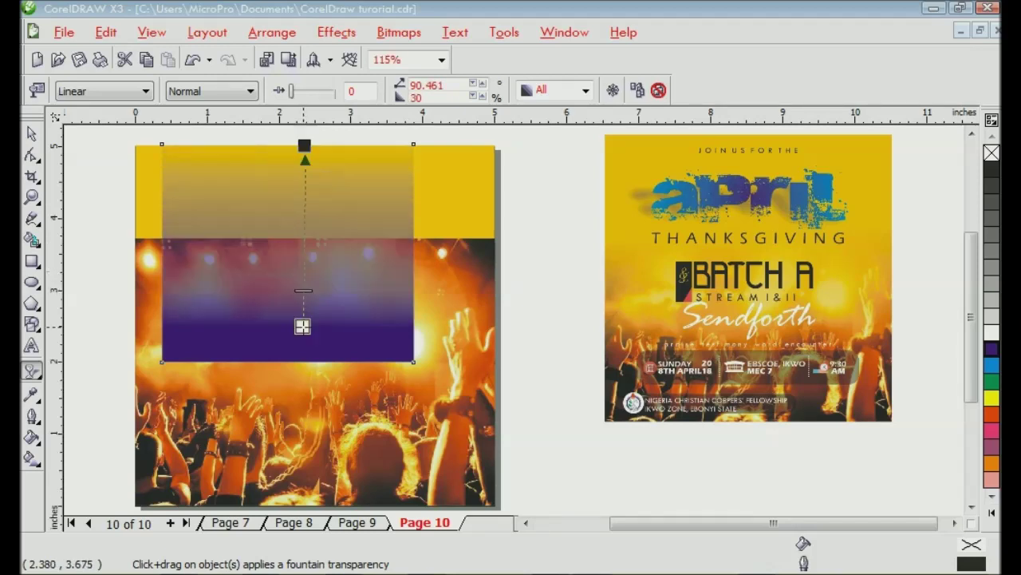
drag(305, 288, 304, 243)
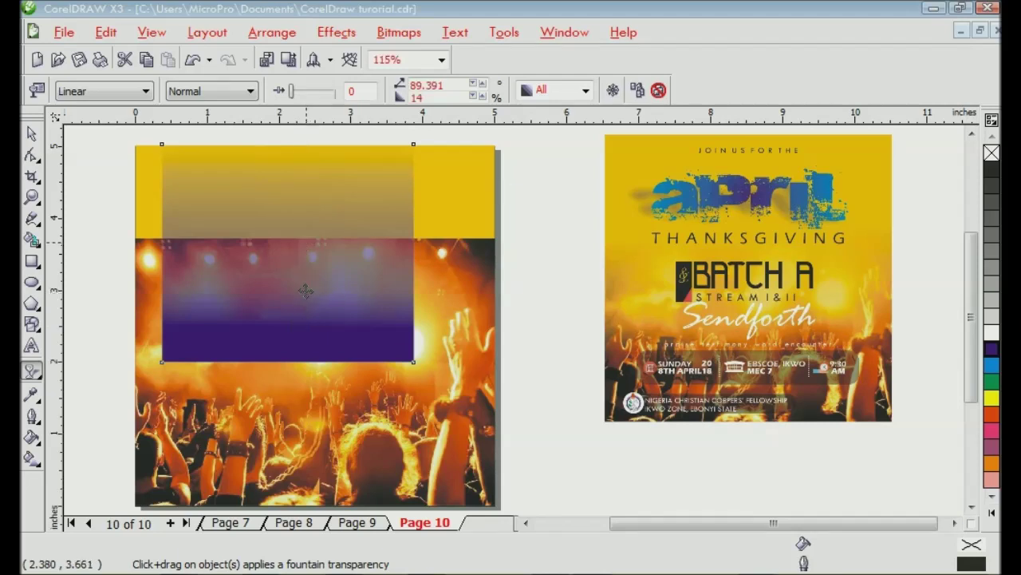
- Leave the transparency tool and delete the blue rectangle
key(space)
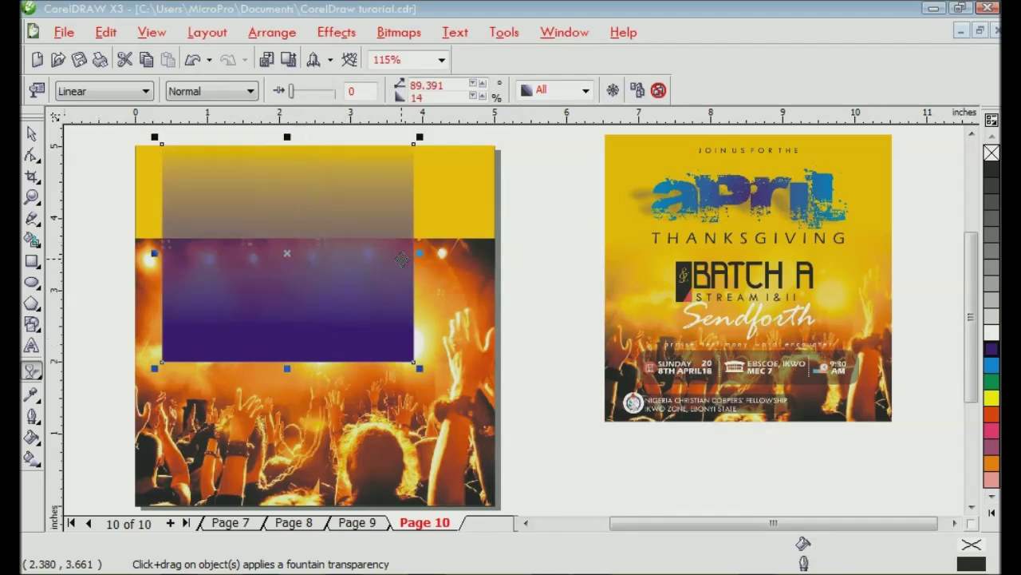
key(Delete)
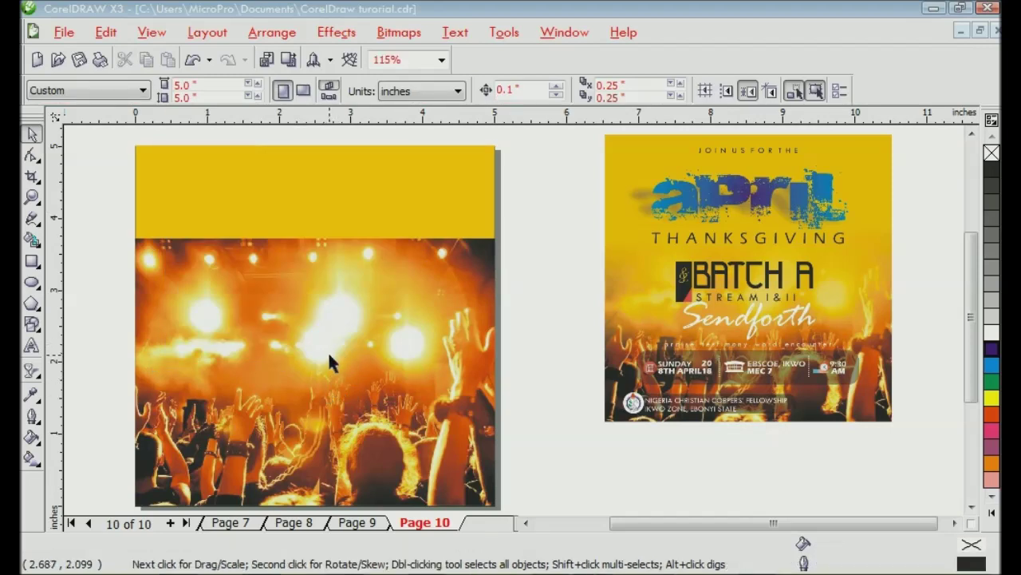
- Open the contents of the yellow PowerClip rectangle on the page for editing
click(328, 345)
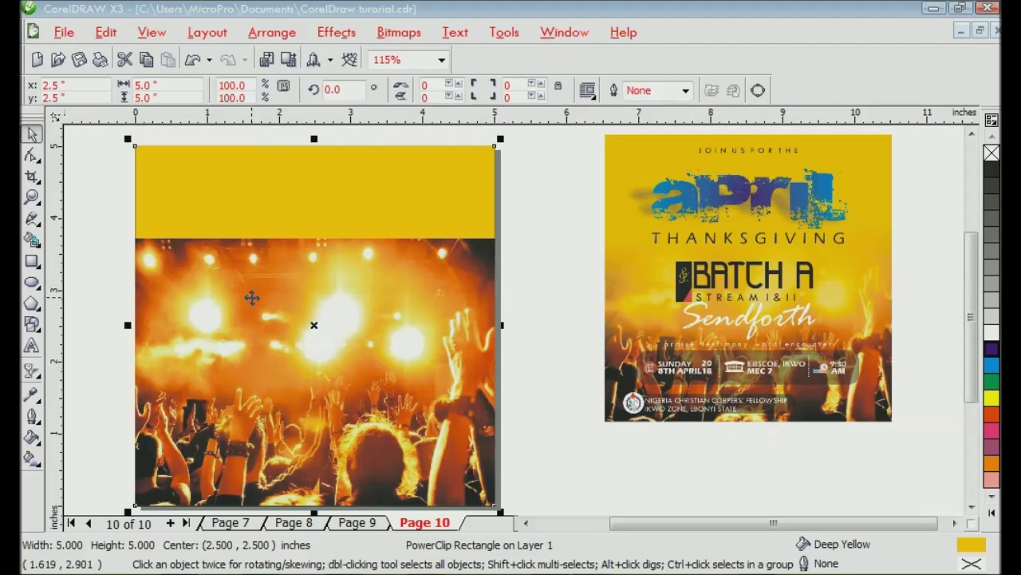
right_click(252, 296)
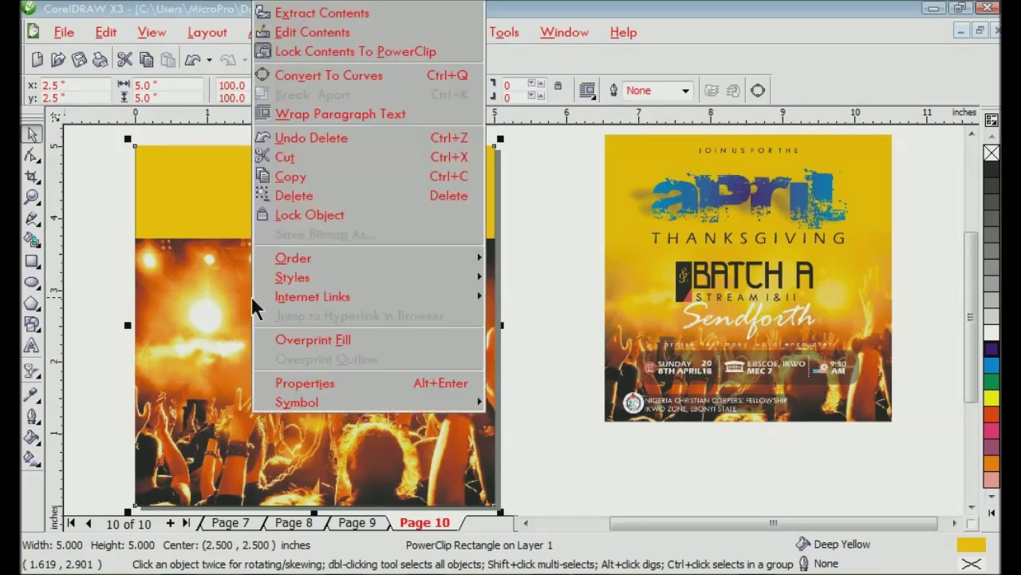
click(341, 36)
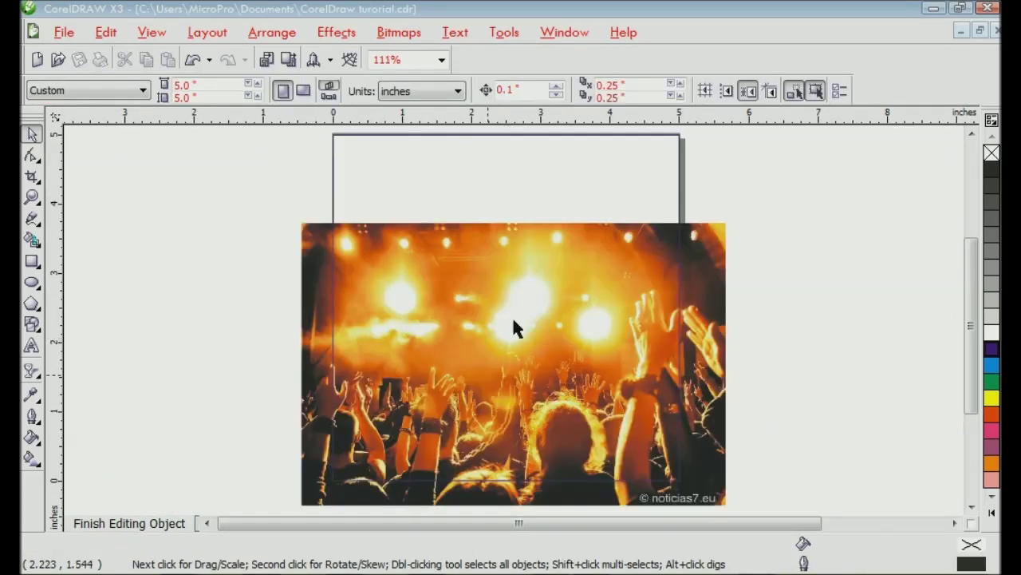
scroll(513, 322, down, 1)
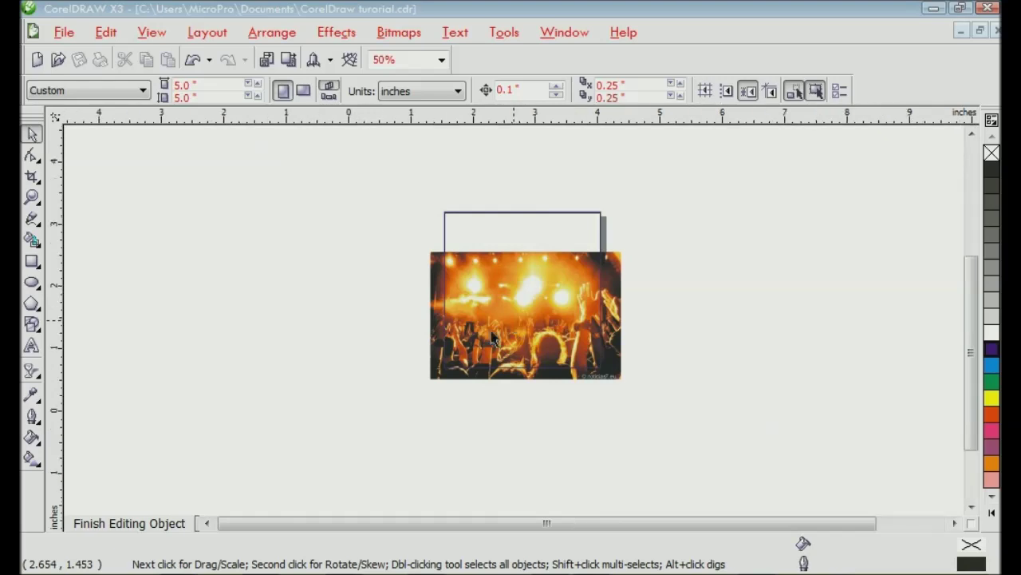
scroll(519, 328, up, 1)
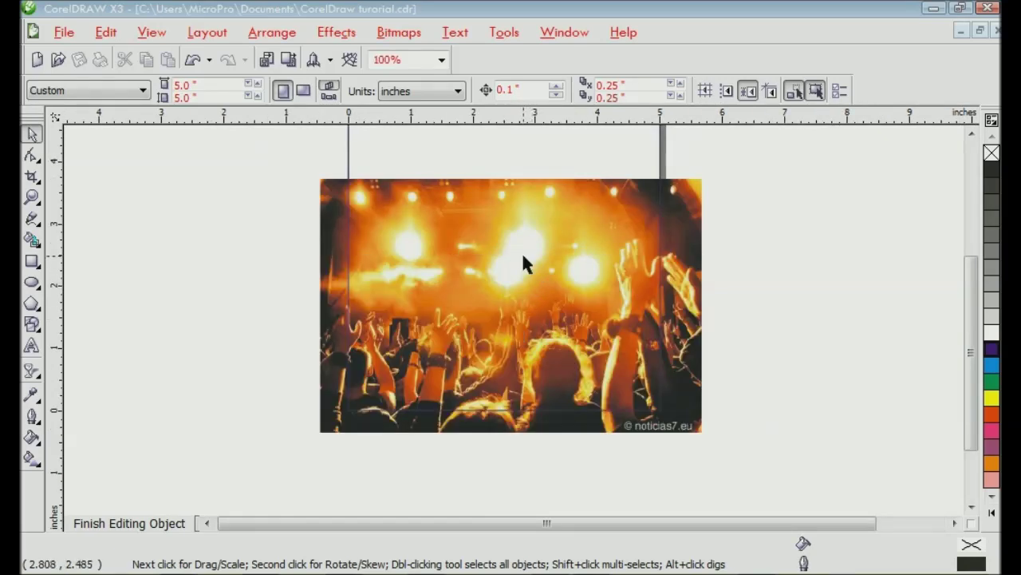
- Apply a Linear transparency to the concert photo inside the PowerClip
click(455, 218)
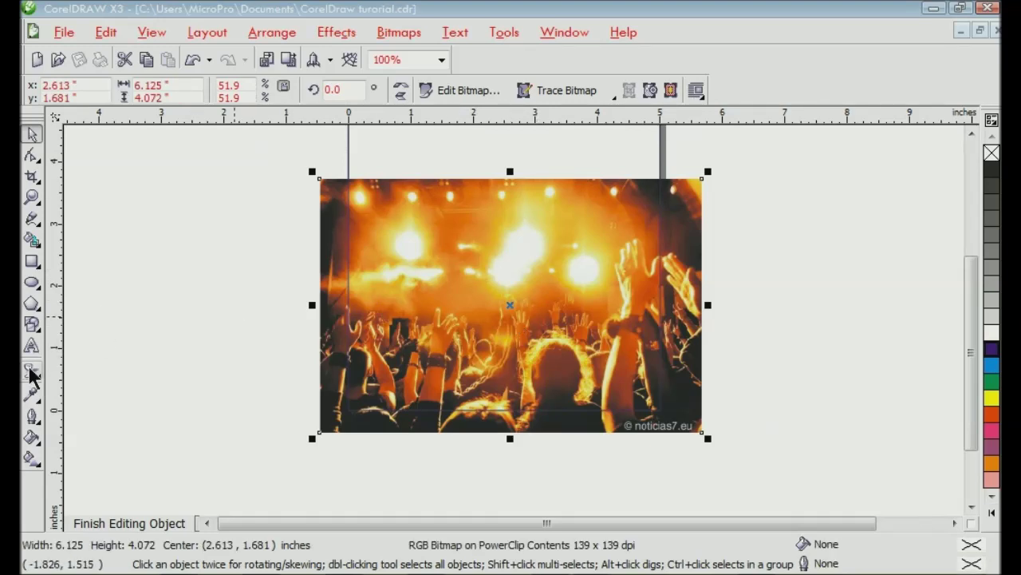
click(221, 226)
click(389, 238)
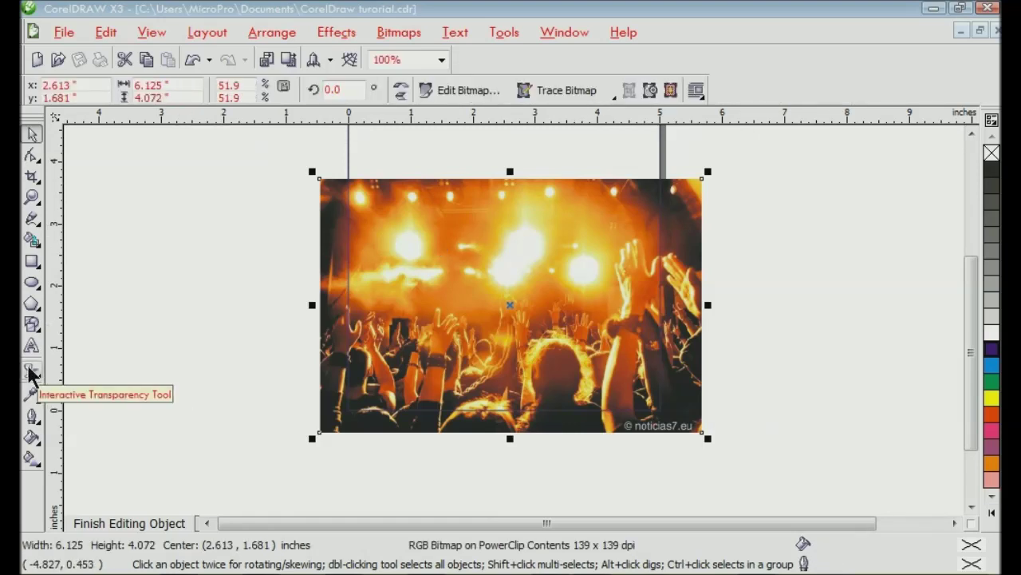
click(31, 371)
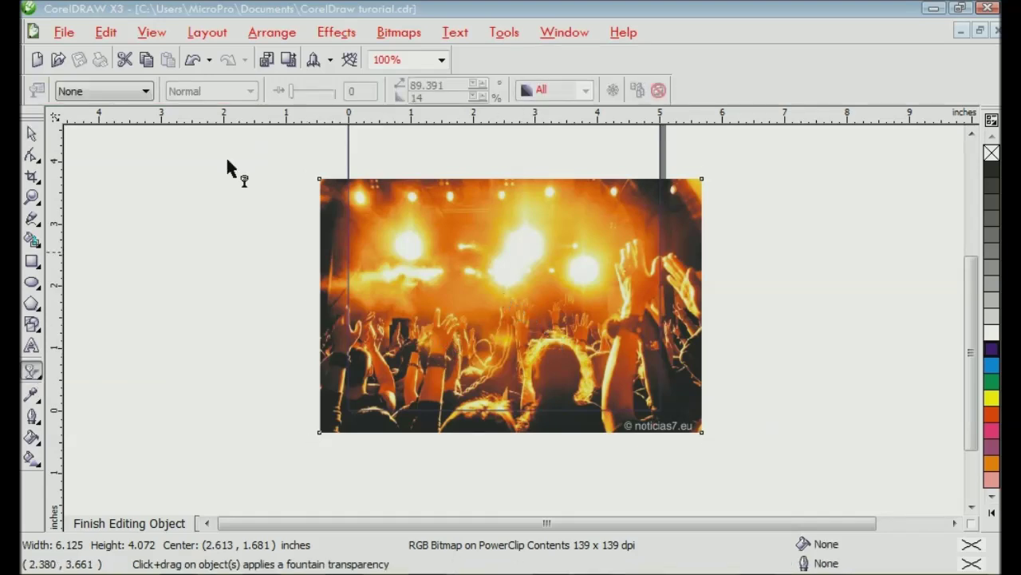
click(130, 92)
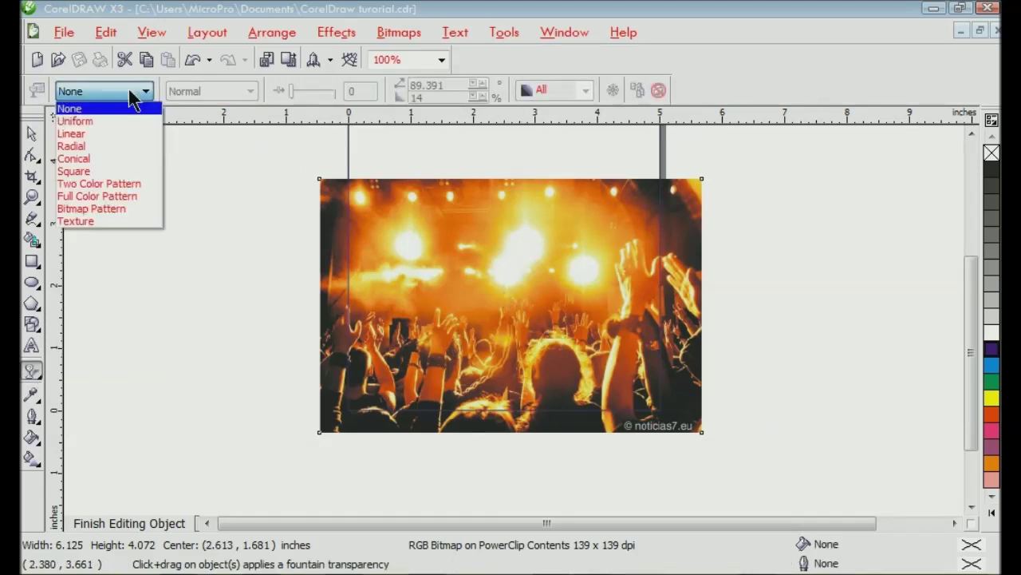
click(132, 134)
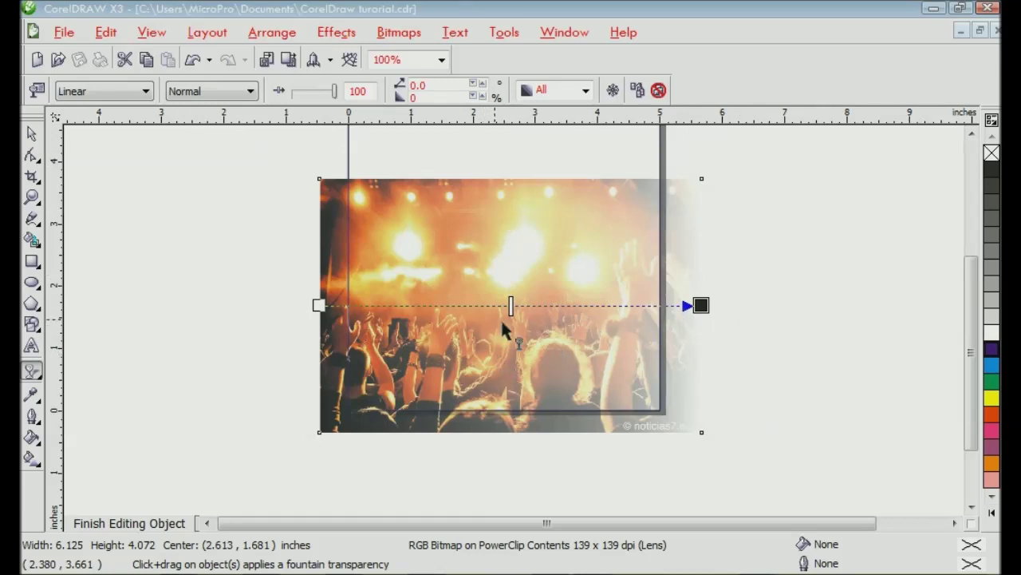
- Redraw the photo's transparency as a vertical fade toward the top and lower its transparent end below the photo's top edge
drag(499, 329, 500, 179)
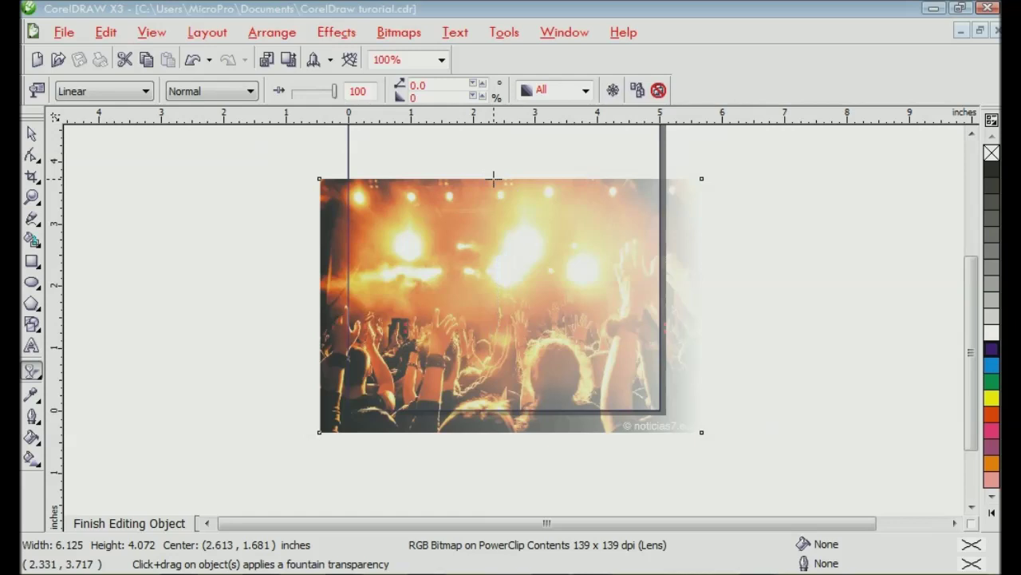
drag(497, 332, 493, 178)
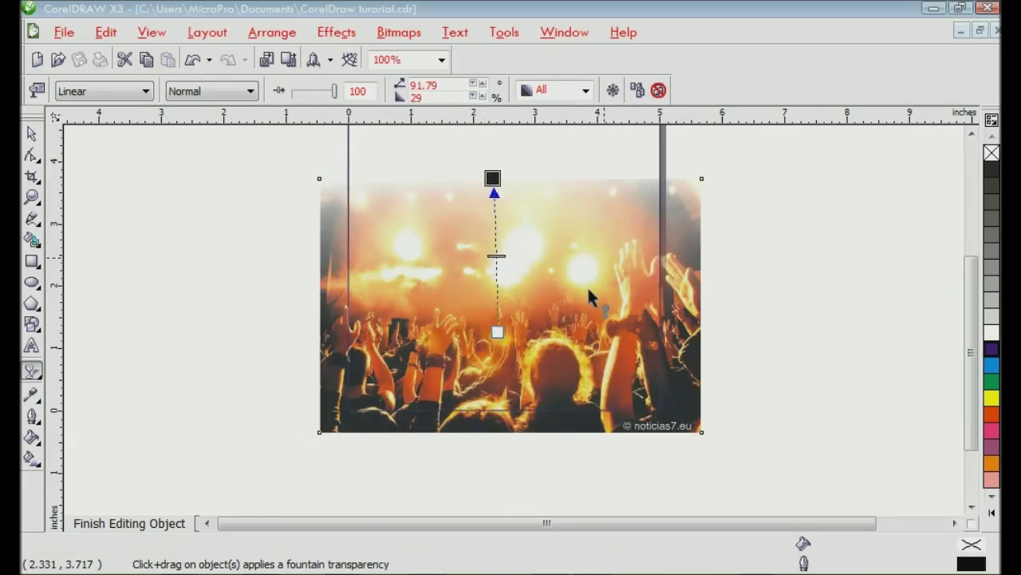
drag(494, 177, 498, 229)
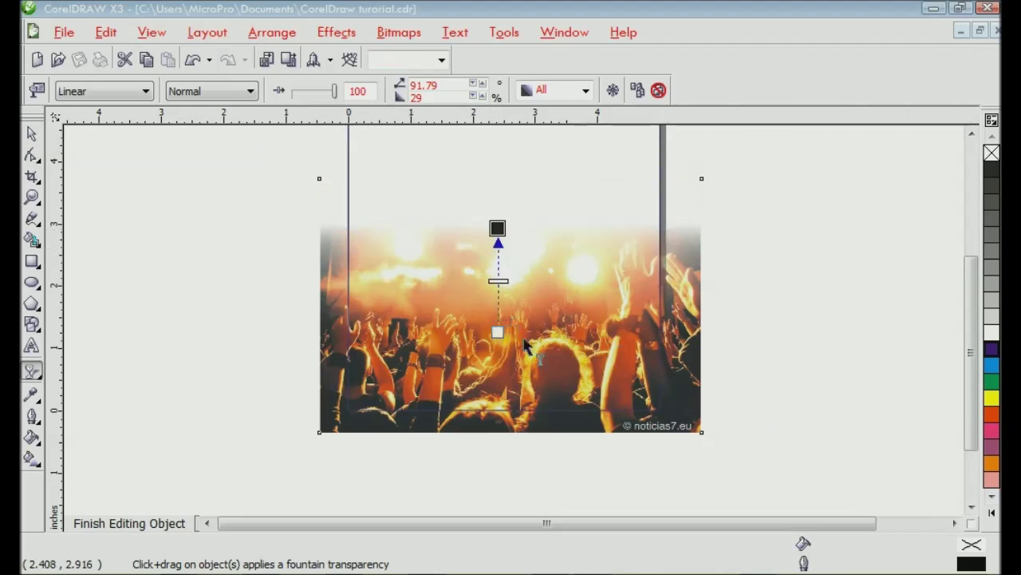
- Extend the fade's opaque start to just below the photo's bottom edge and finish editing the PowerClip contents
drag(498, 332, 499, 438)
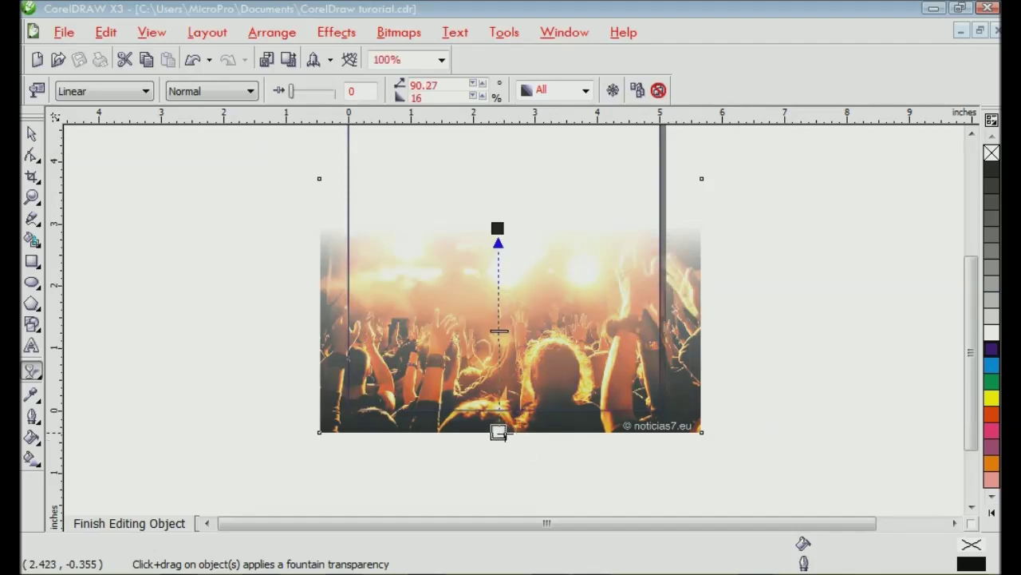
drag(497, 431, 500, 463)
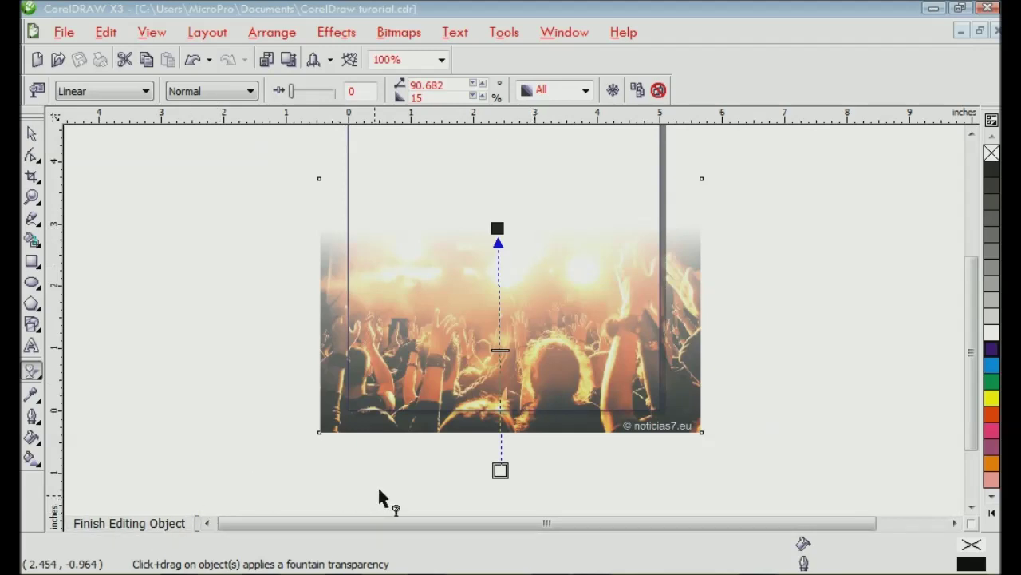
click(32, 134)
click(140, 521)
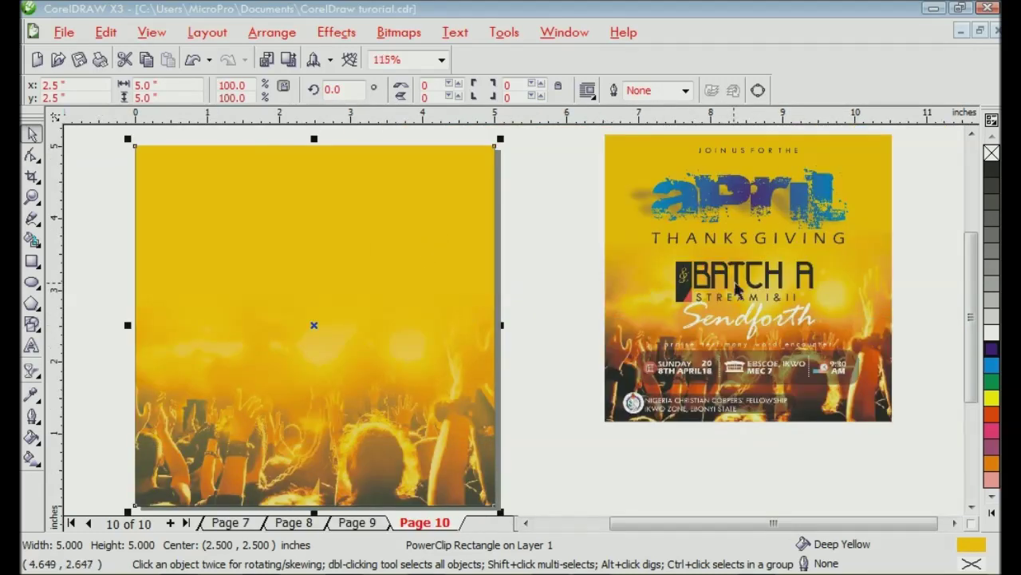
- Move the reference April Thanksgiving flyer closer to the page's right edge and slightly lower, and deselect it
click(734, 312)
drag(734, 313, 616, 384)
drag(670, 338, 684, 336)
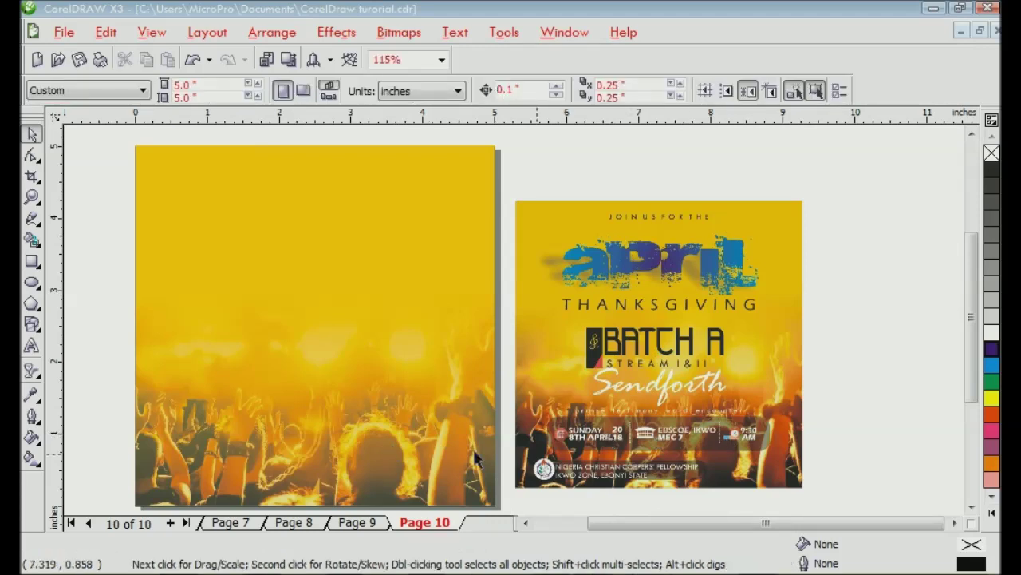
click(42, 383)
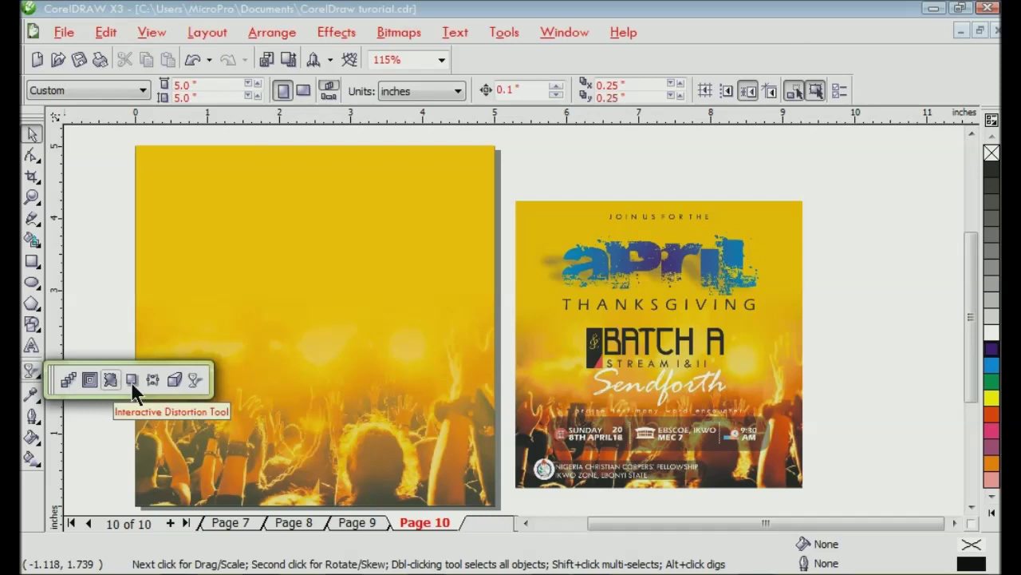
click(32, 377)
click(34, 385)
click(33, 373)
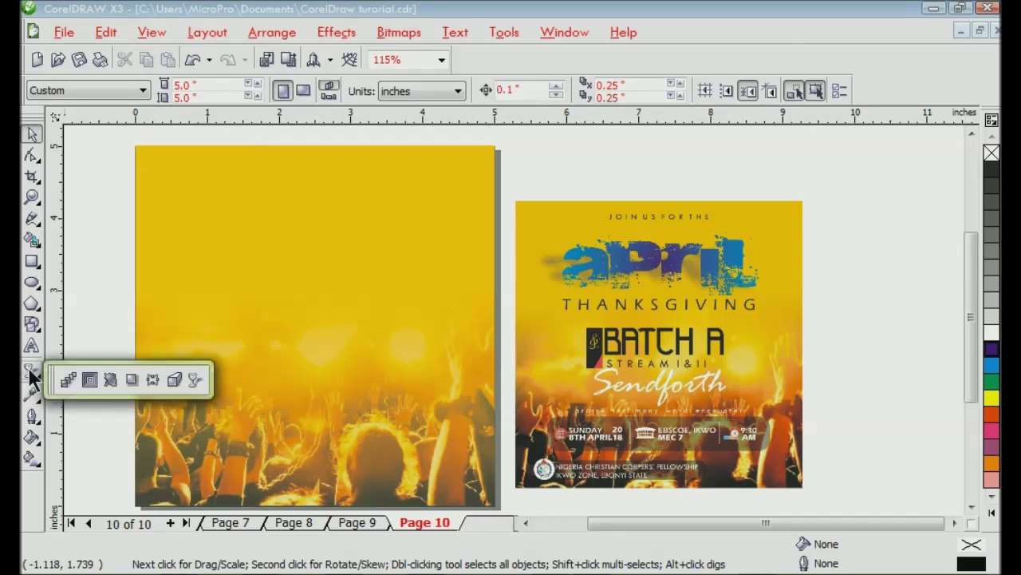
click(384, 316)
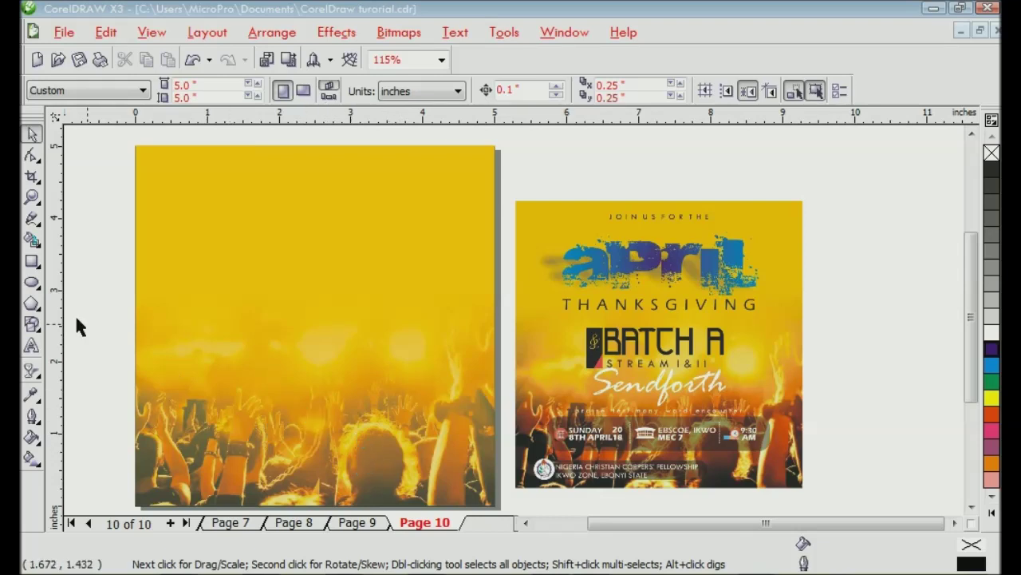
- Draw a blue-filled rectangle about 4.1 by 2.3 inches across the middle of the page and apply a vertical linear transparency
click(32, 261)
drag(170, 257, 464, 420)
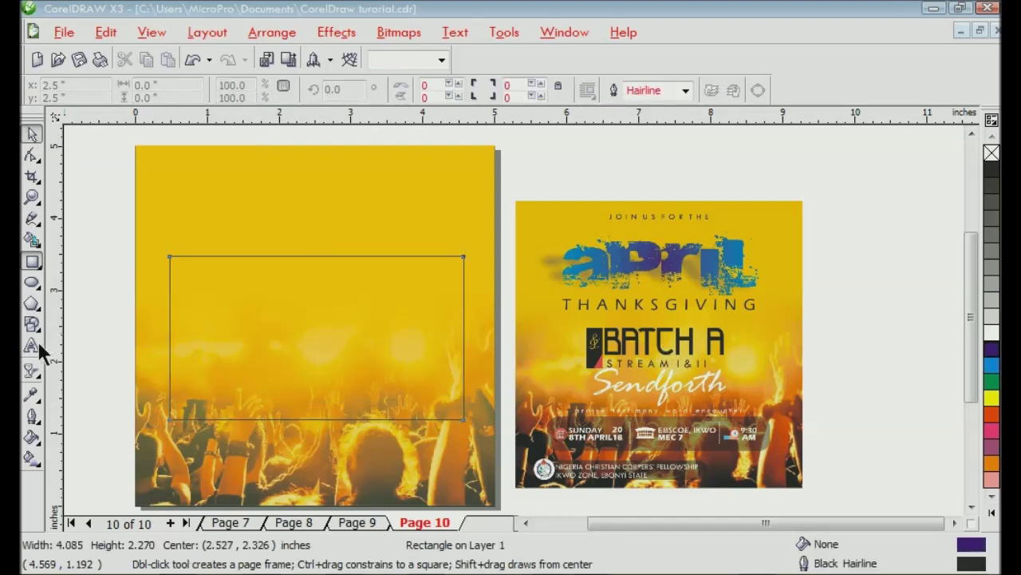
click(31, 371)
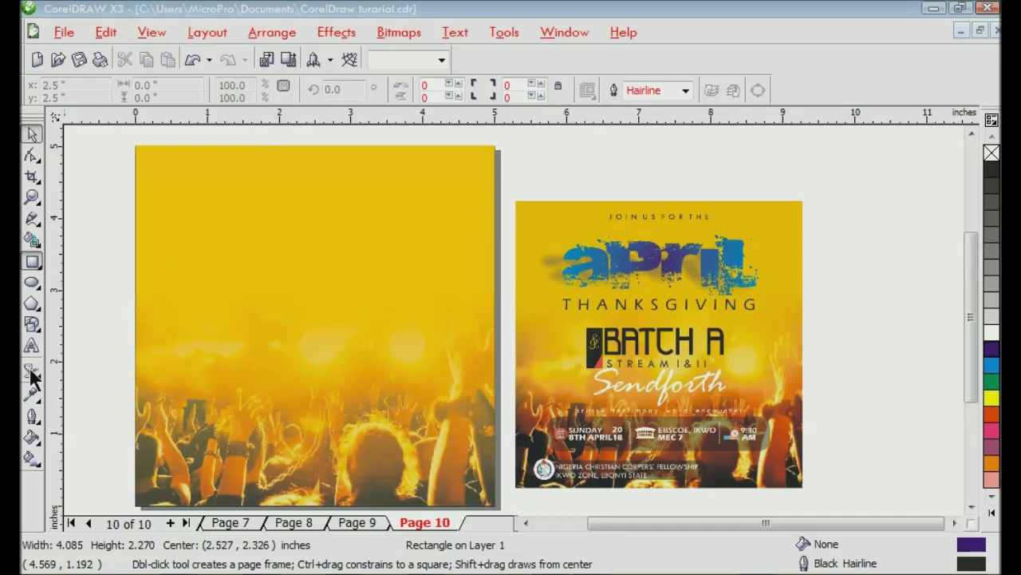
drag(303, 344, 303, 241)
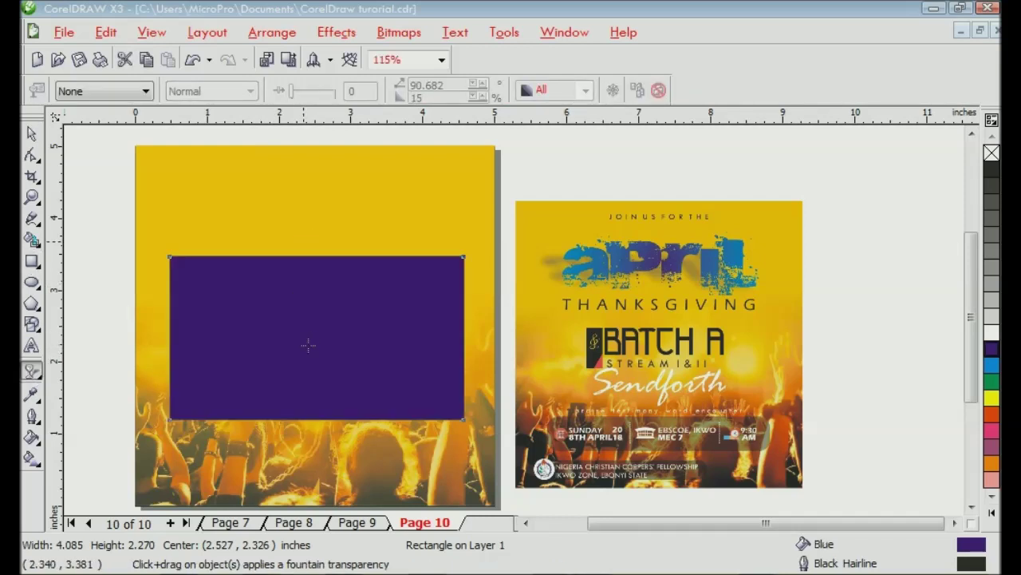
drag(302, 343, 310, 397)
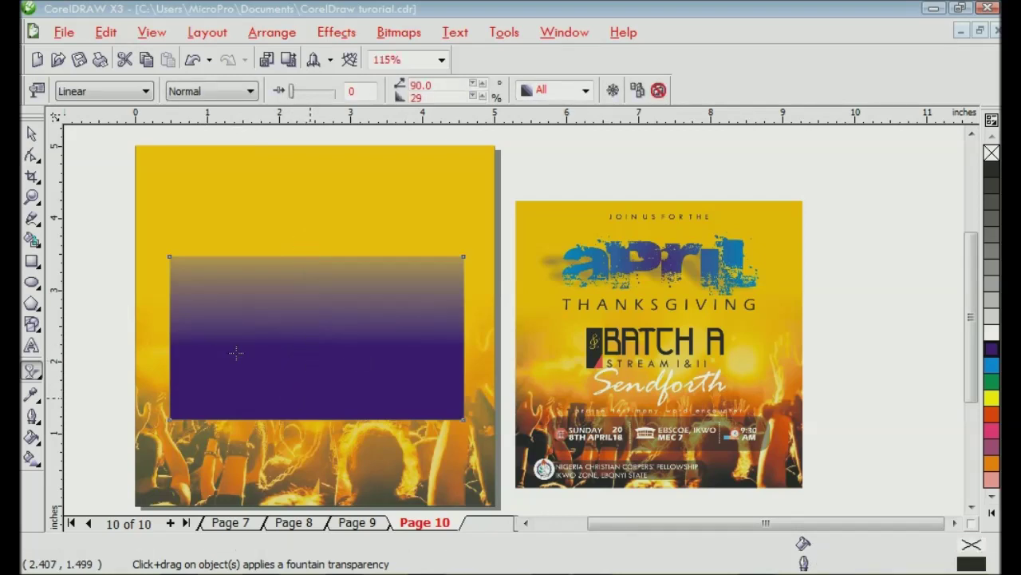
- Clear the transparency from the blue rectangle and delete the rectangle
click(660, 93)
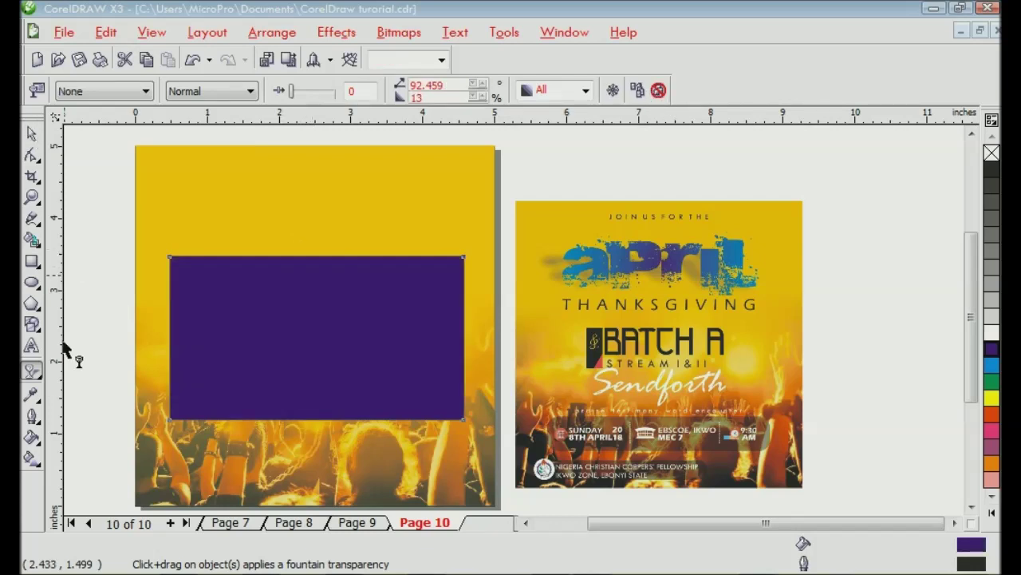
click(36, 137)
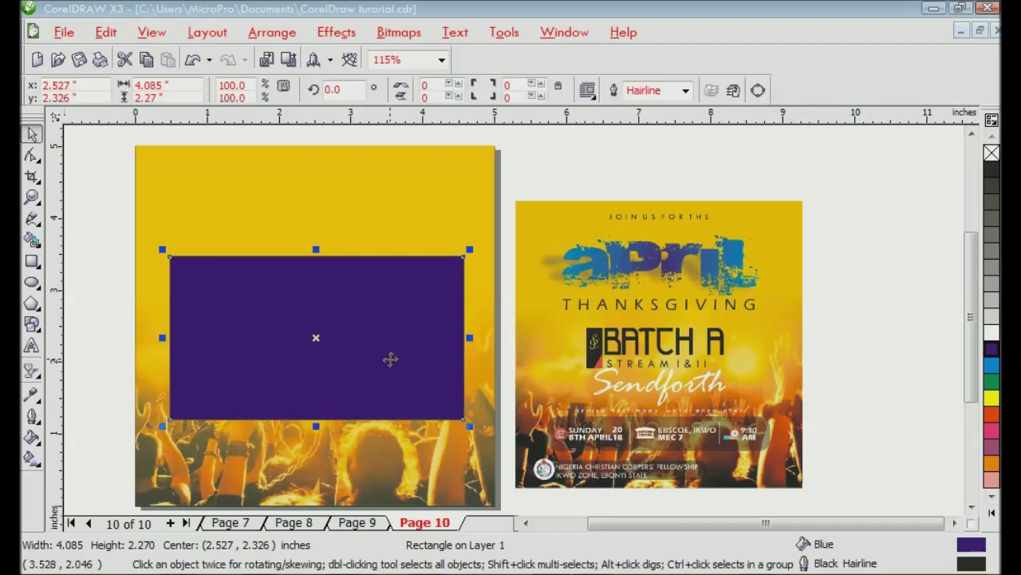
key(Delete)
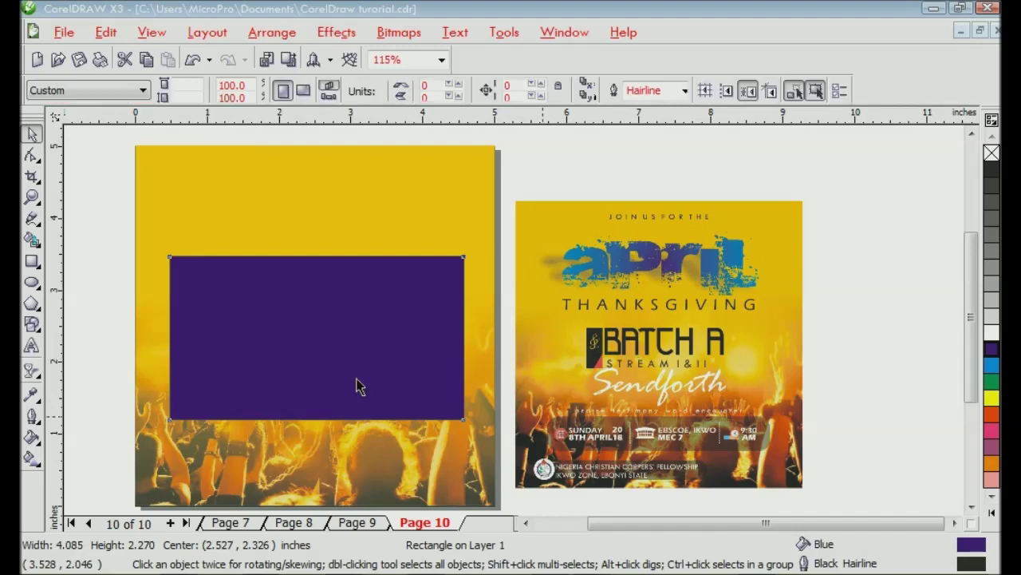
- Select the yellow PowerClip rectangle on the page
click(777, 360)
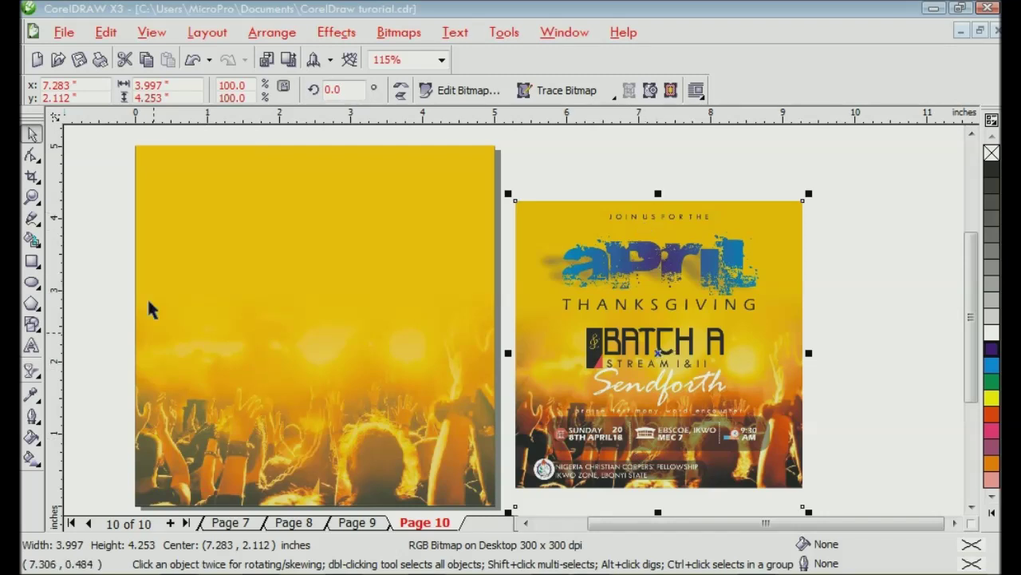
click(257, 303)
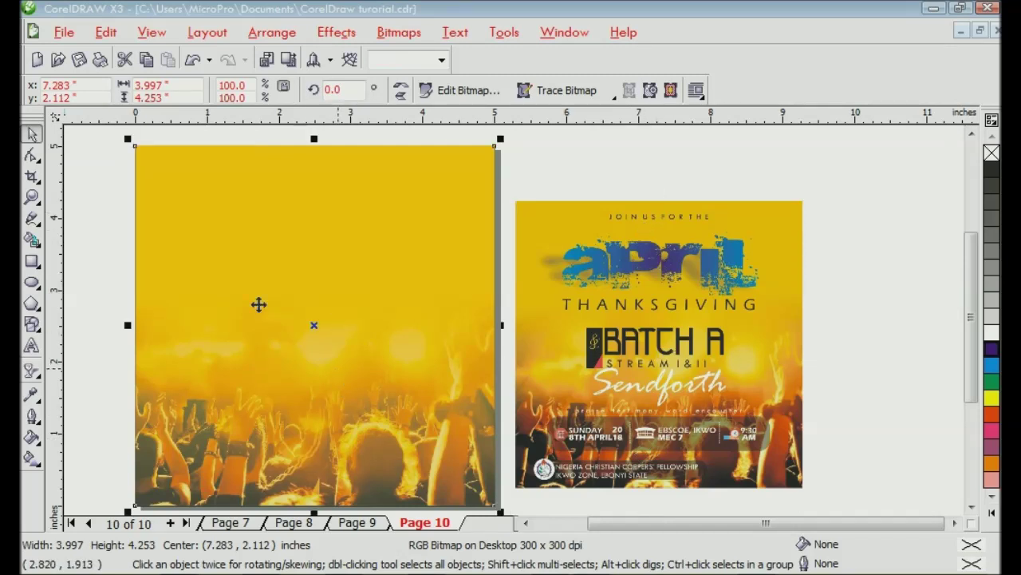